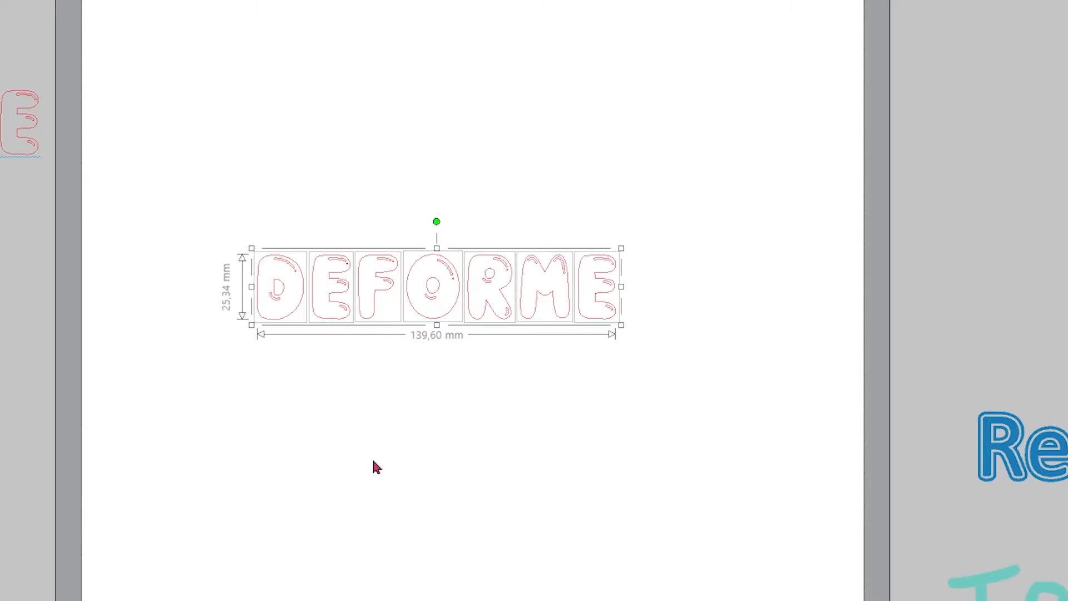
Split the compound paths of the DEFORME letters and delete the small highlight details inside them.
left_click(285, 312)
right_click(285, 313)
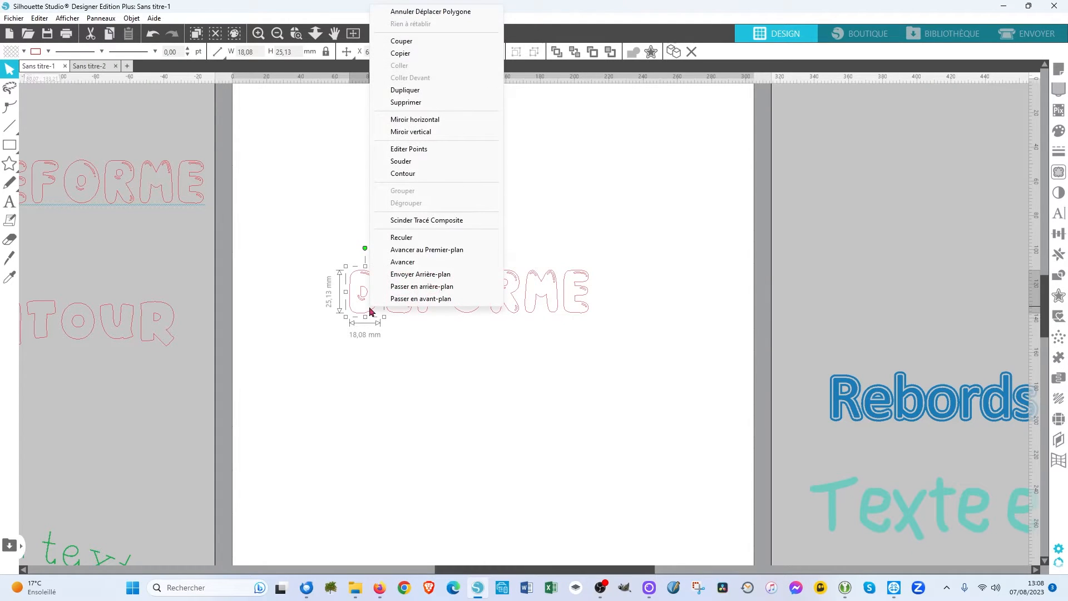
left_click(405, 377)
left_click_drag(625, 257, 310, 319)
right_click(441, 432)
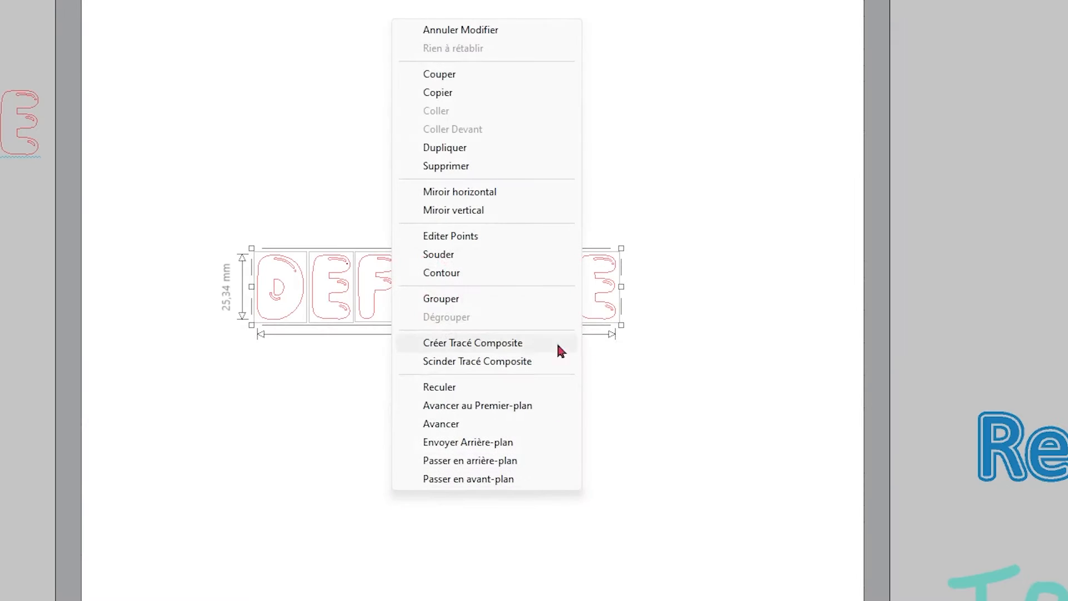
left_click(508, 362)
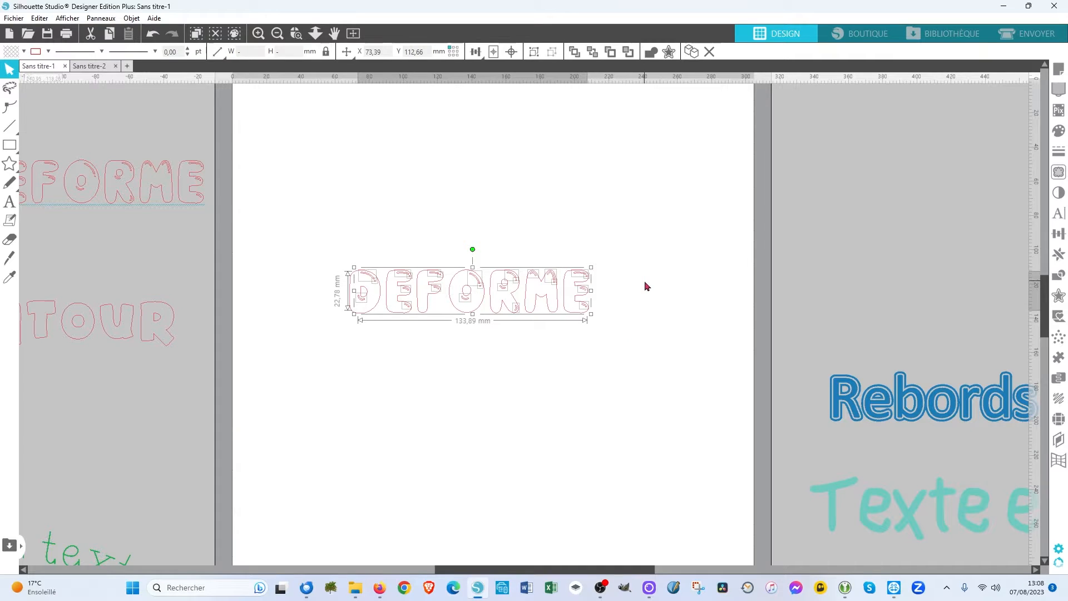
left_click(644, 281)
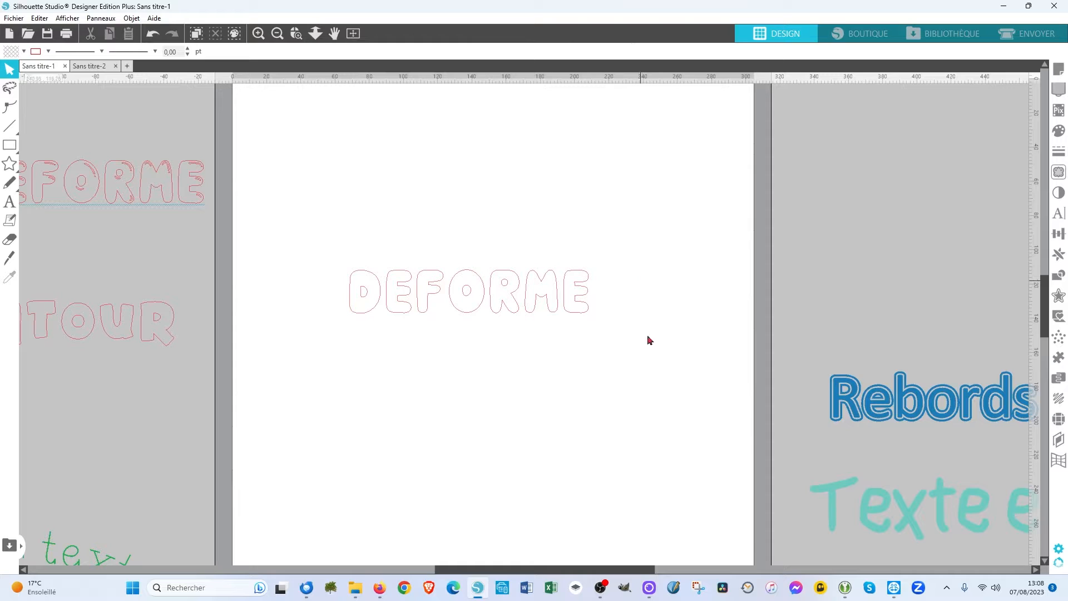
Combine all remaining DEFORME outlines and letter holes into a single compound path.
left_click_drag(618, 228, 299, 341)
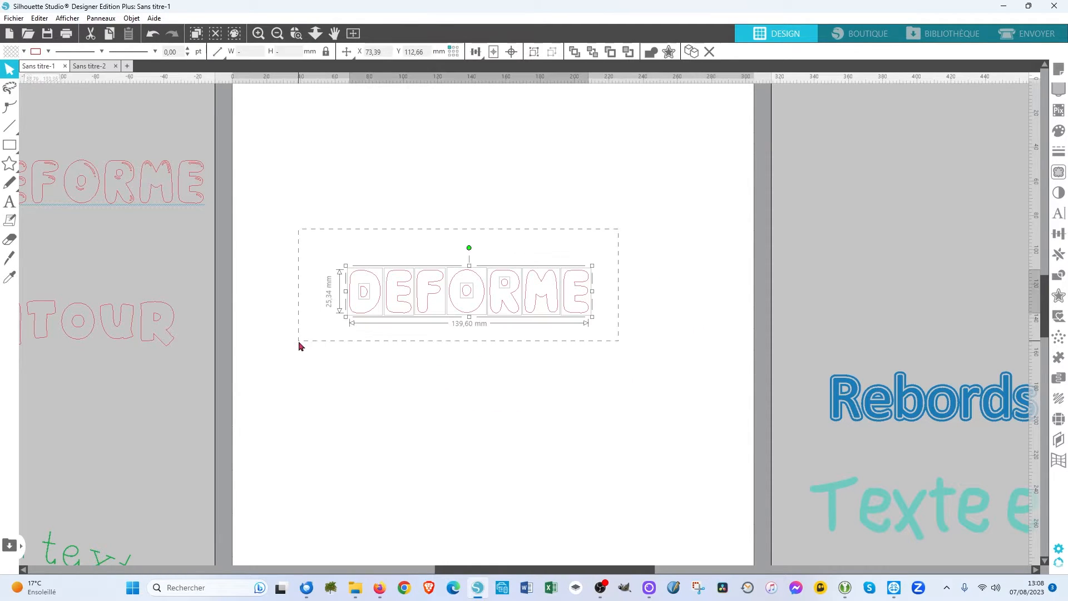
right_click(458, 369)
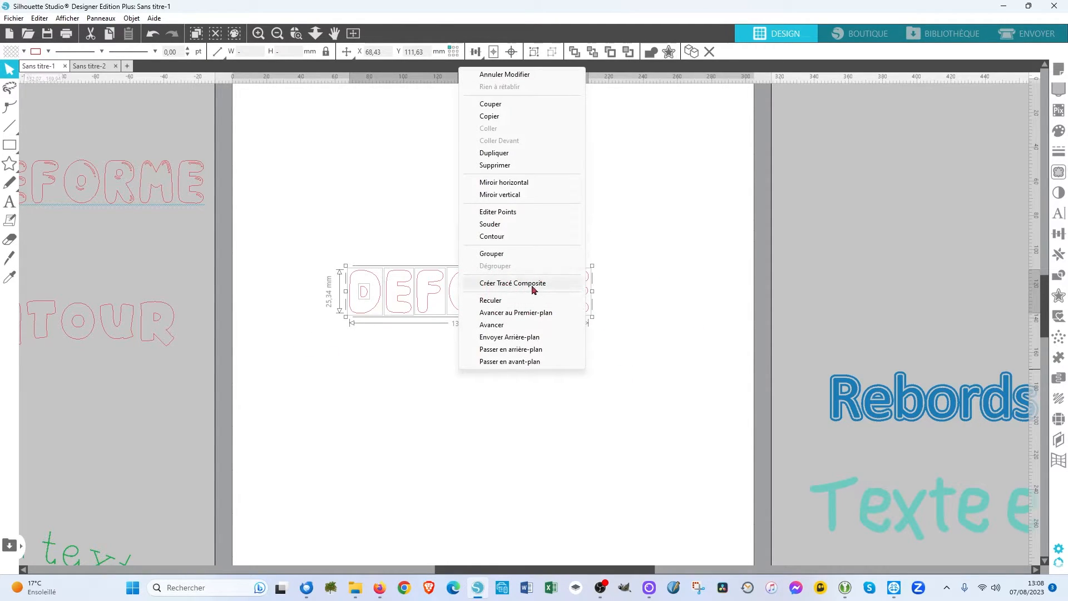
left_click(533, 284)
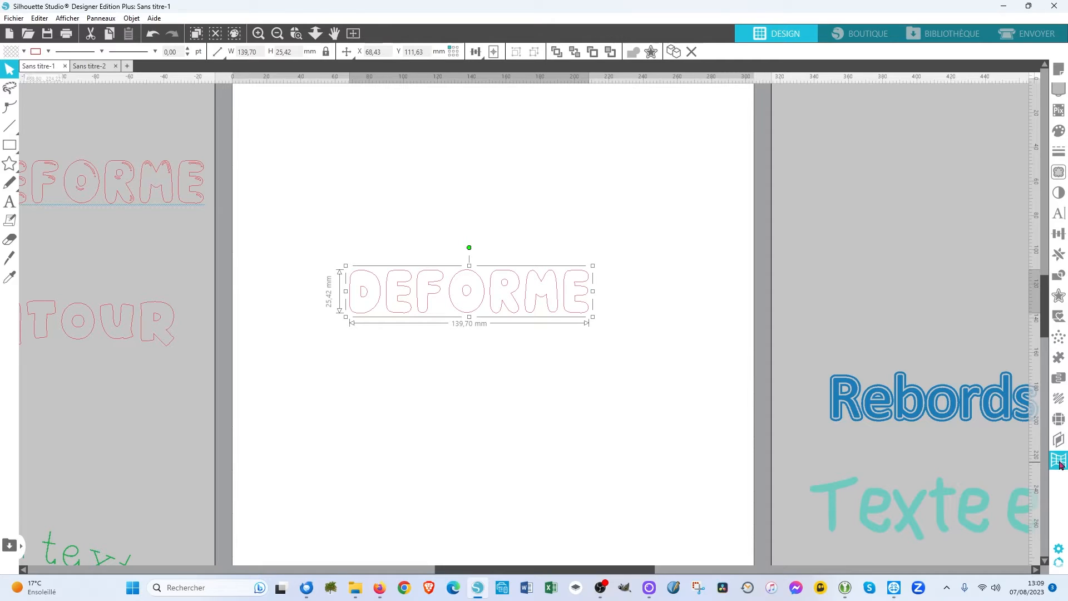
Display the warp templates for the selected DEFORME shape.
left_click(1059, 461)
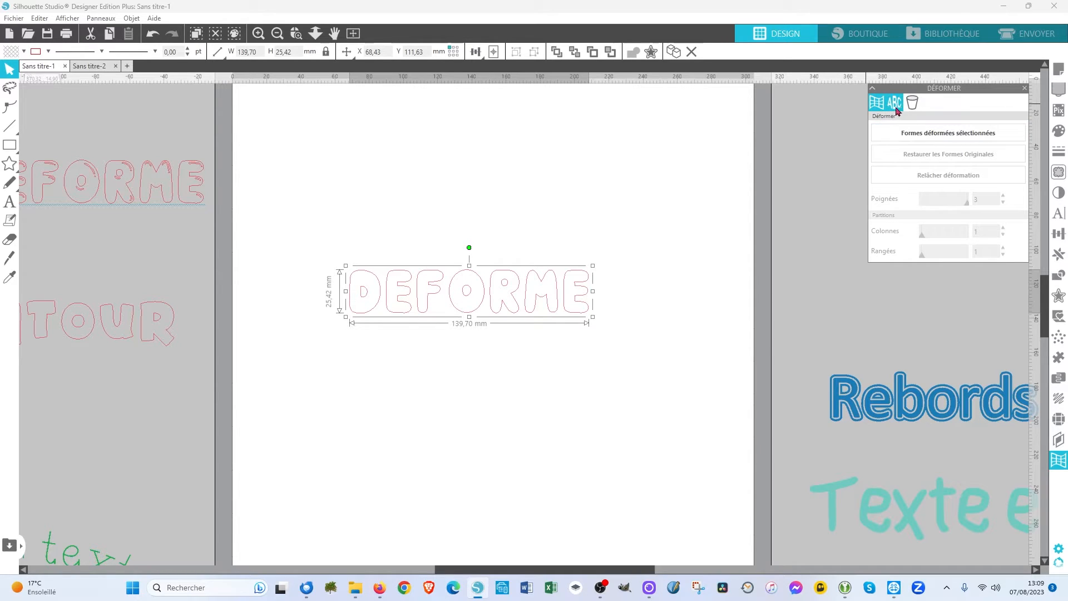
left_click(896, 106)
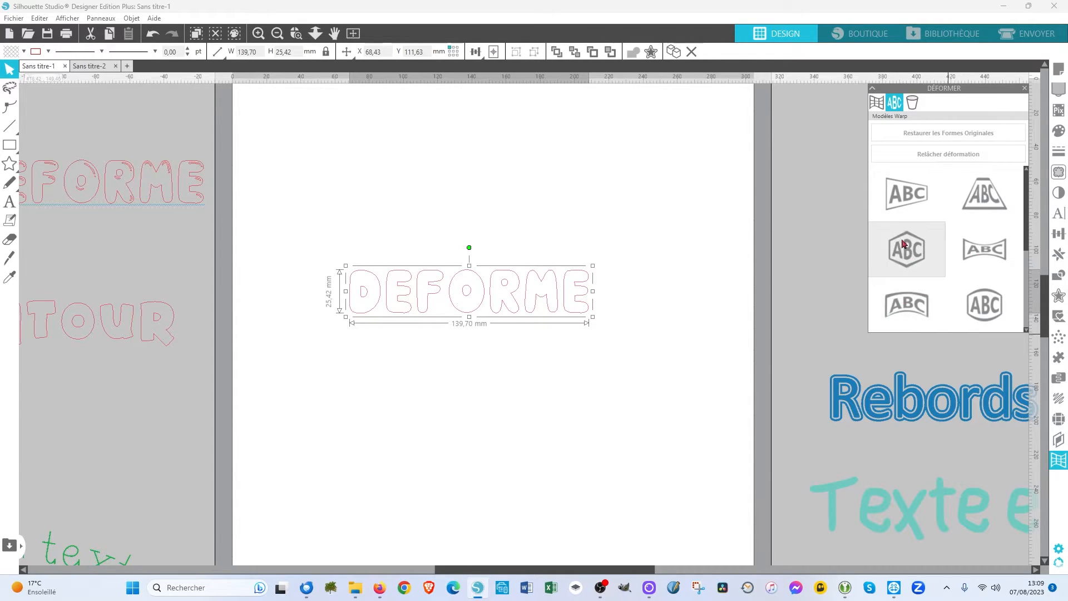
Try the sideways-tapered warp template on DEFORME with both corners at the final E pulled outward, and undo it.
left_click(902, 204)
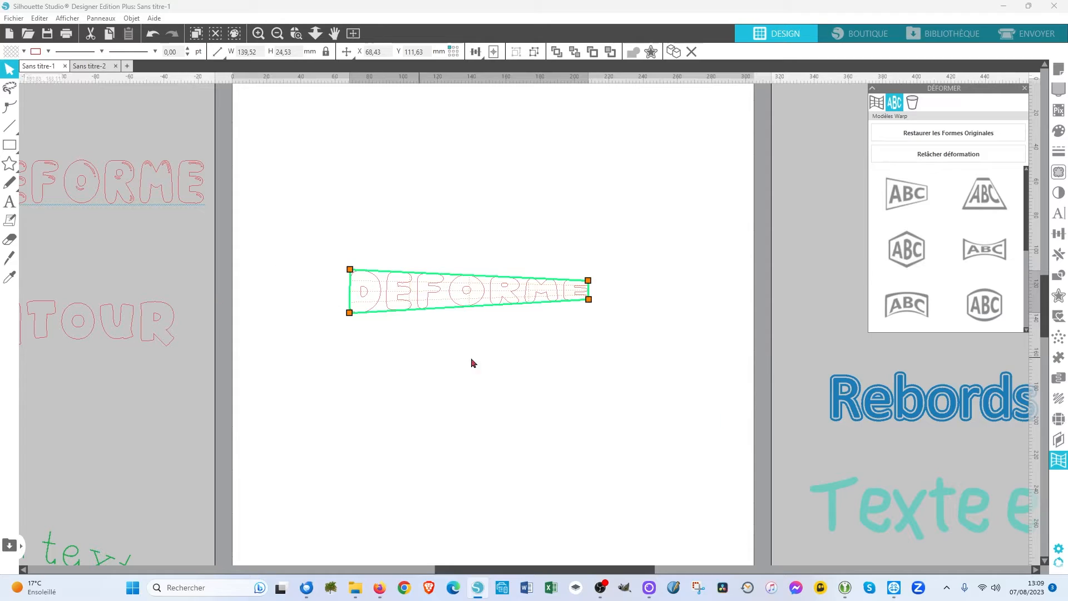
left_click_drag(587, 280, 723, 208)
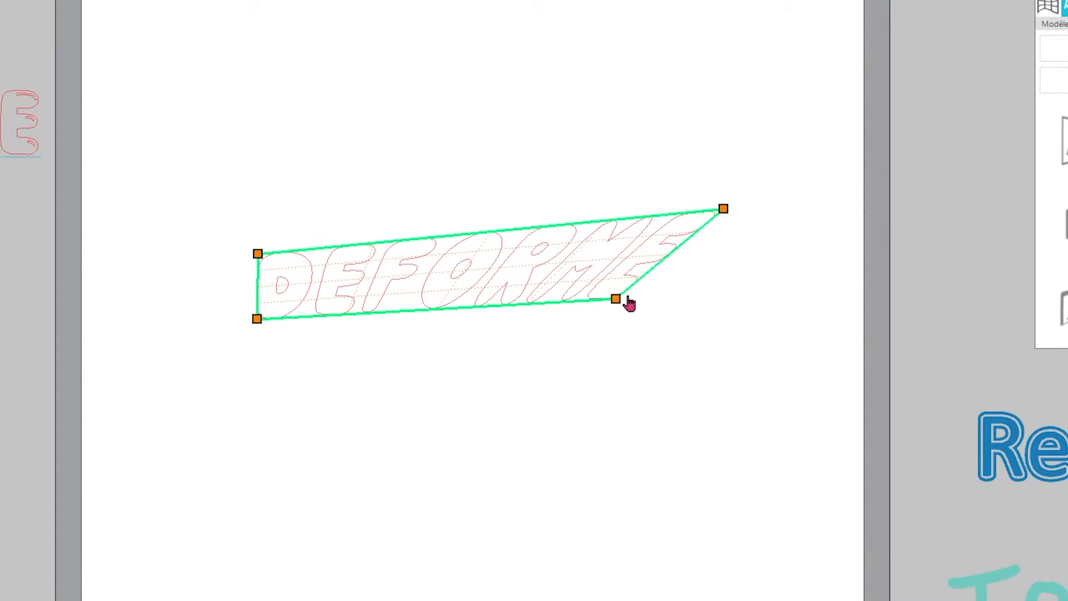
left_click_drag(618, 300, 673, 441)
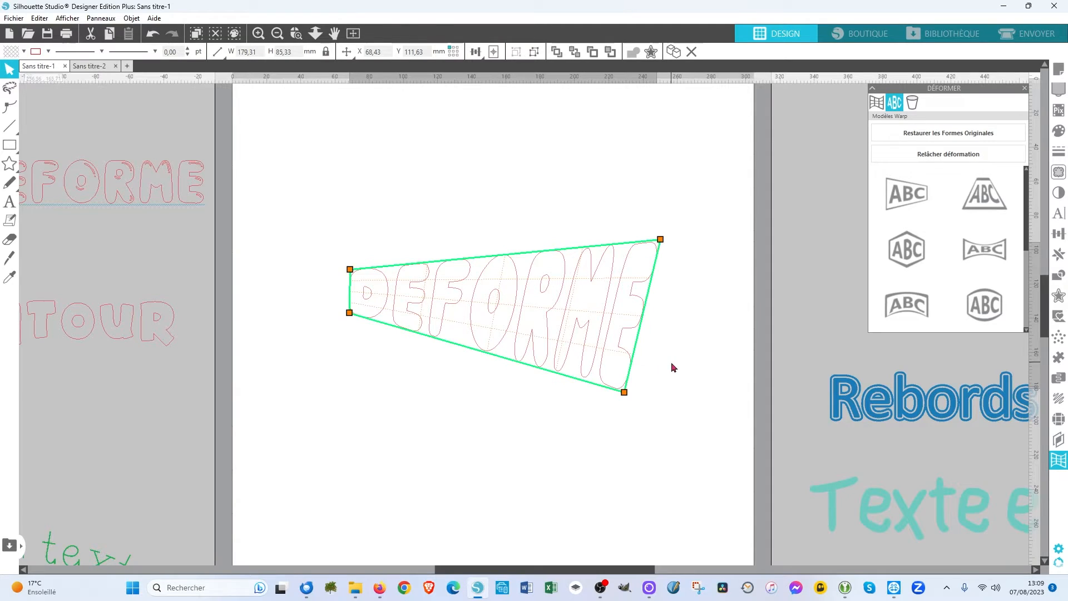
key("ctrl+z")
key("ctrl+z")
key("ctrl+z")
key("ctrl+z")
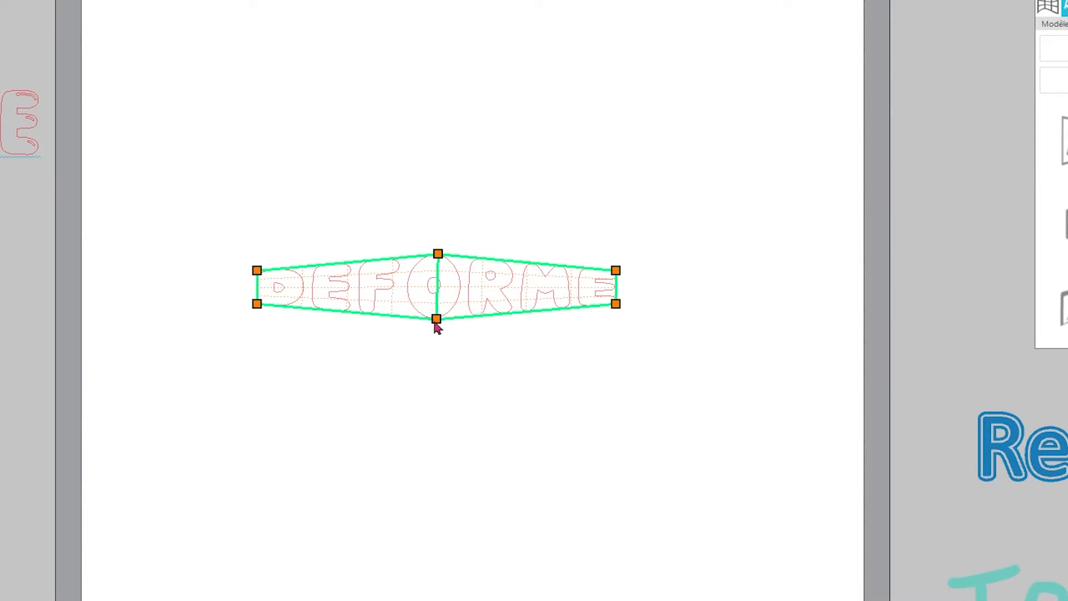
Warp DEFORME with the hexagonal template, pulling its upper and lower middle points outward to a height of about 52 mm.
left_click_drag(435, 322, 437, 359)
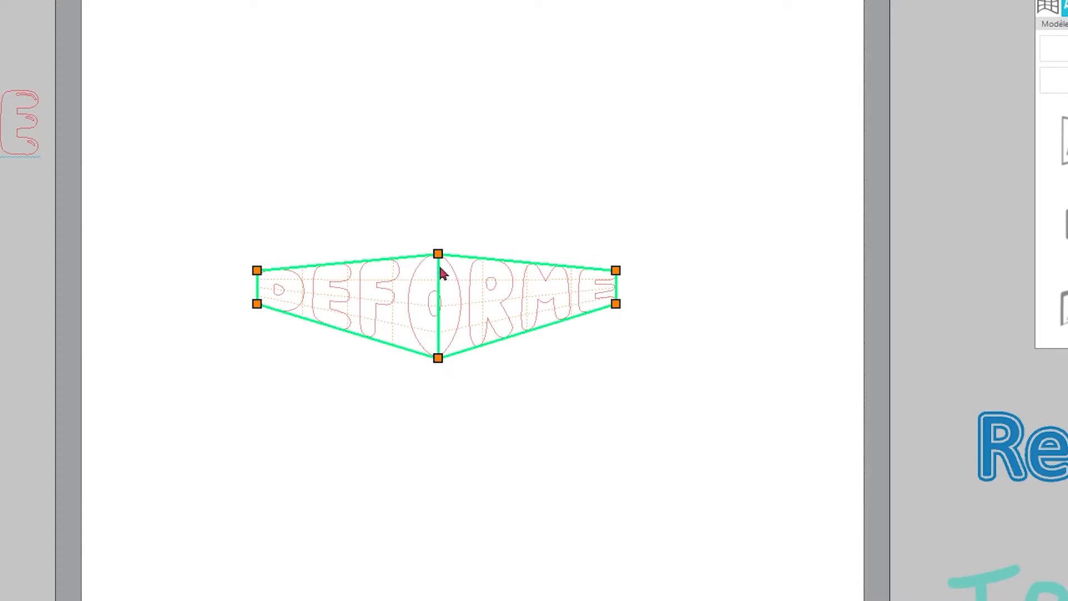
left_click_drag(439, 254, 470, 253)
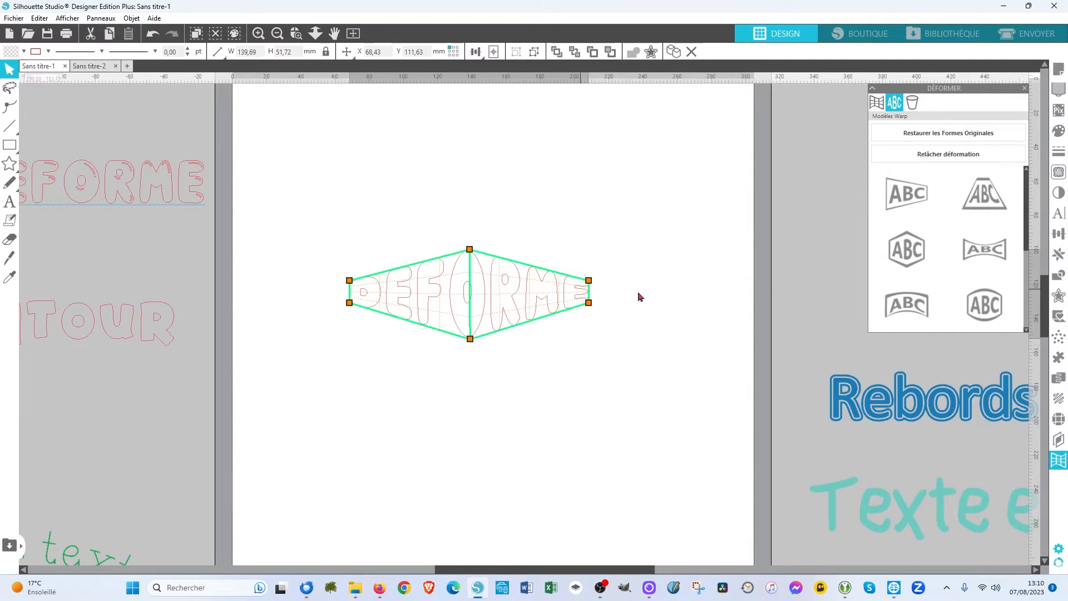
left_click(555, 380)
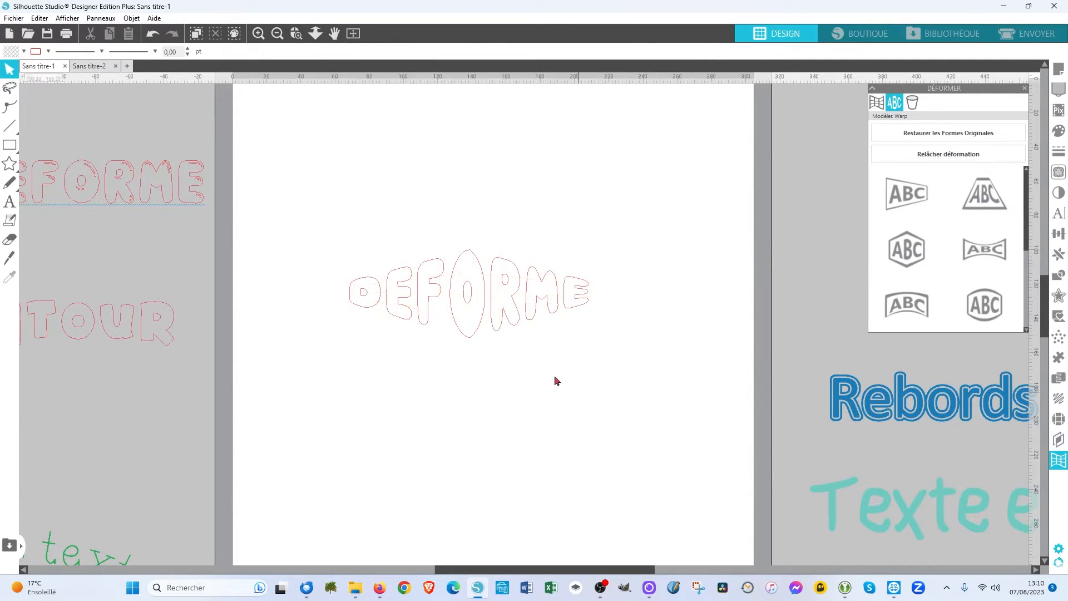
Duplicate the warped DEFORME above the original and convert the lower word to a path.
left_click(492, 329)
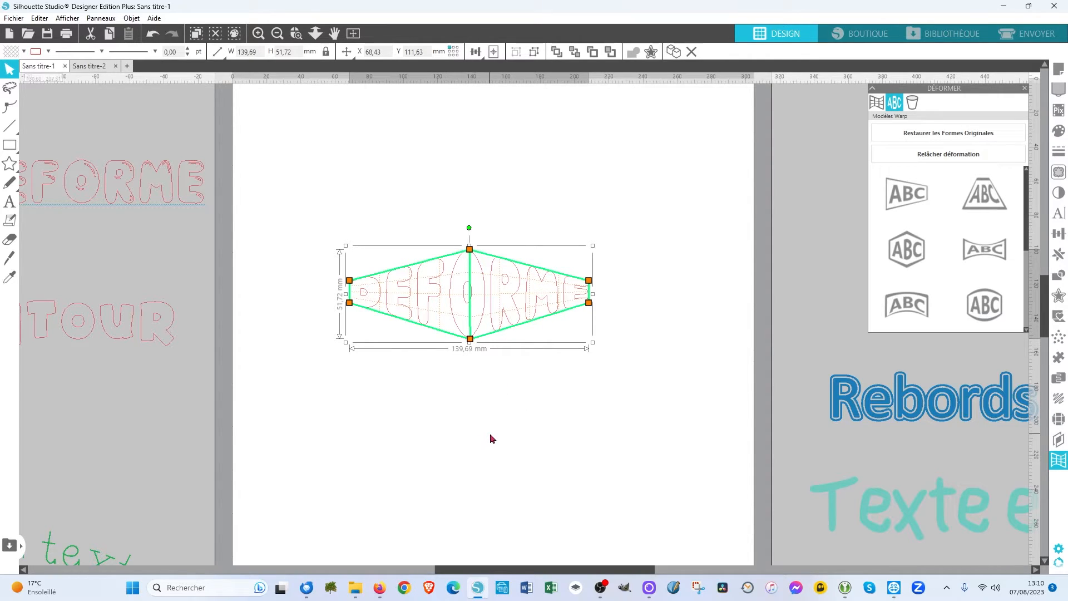
key("ctrl+d")
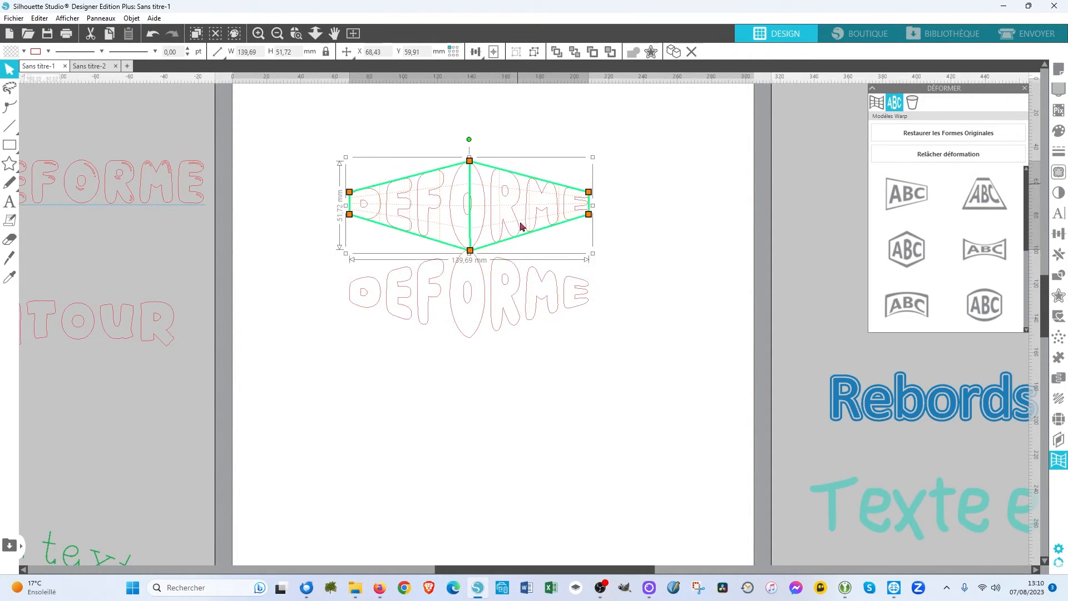
left_click_drag(482, 332, 484, 407)
right_click(639, 385)
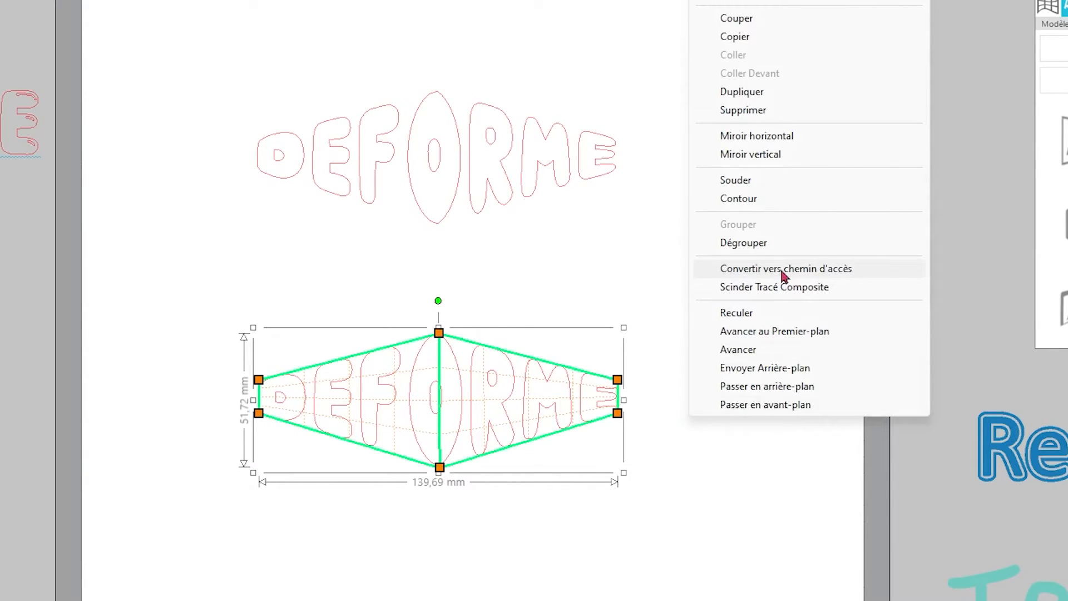
left_click(780, 270)
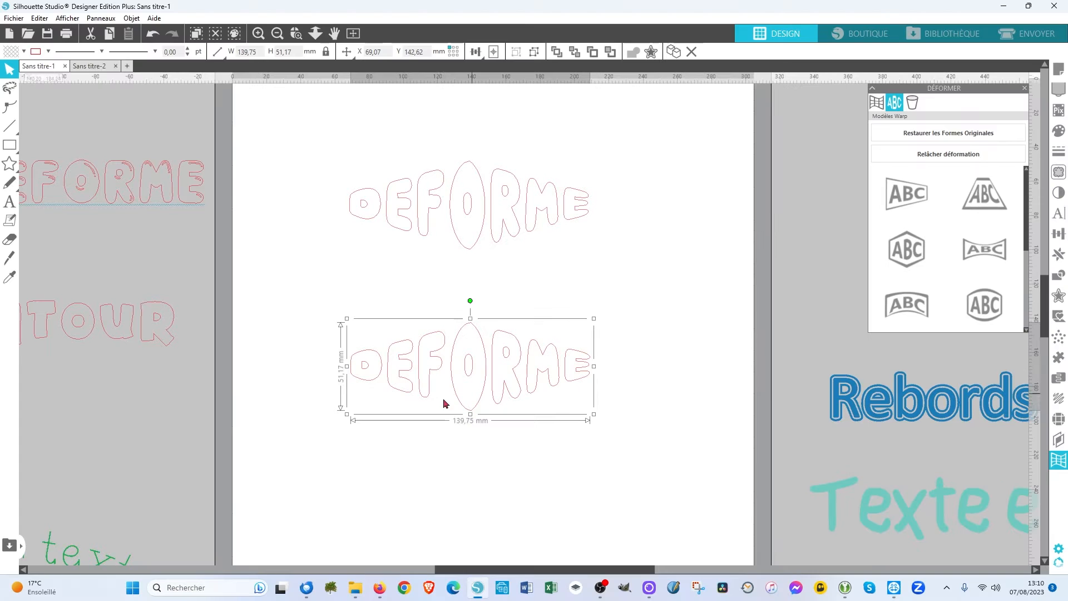
Move the converted DEFORME off the page below the outlined CONTOUR text and fill it with magenta.
left_click_drag(412, 463, 119, 558)
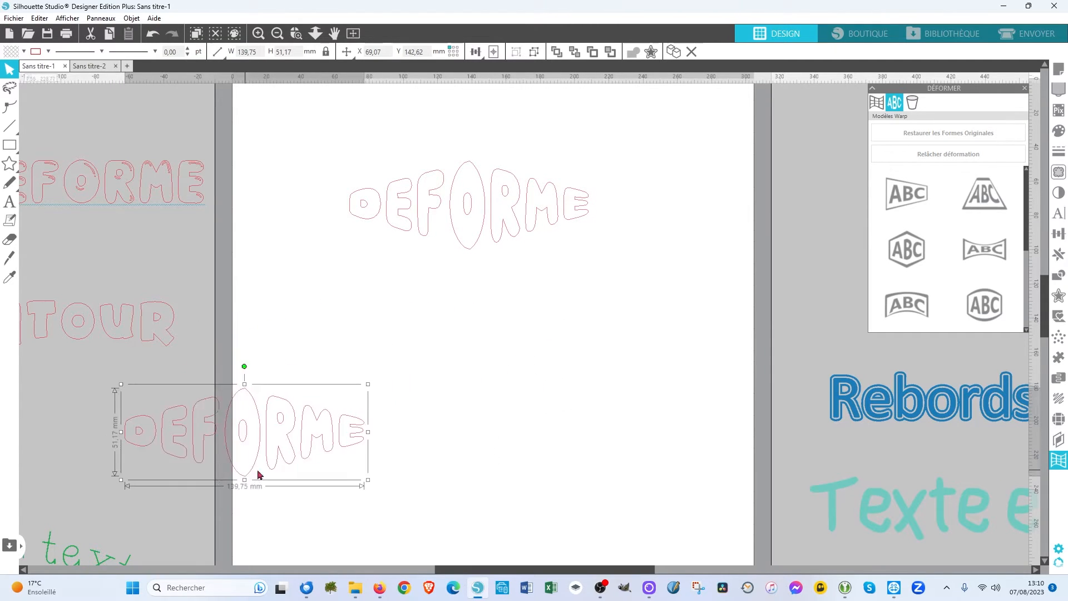
left_click_drag(258, 474, 77, 476)
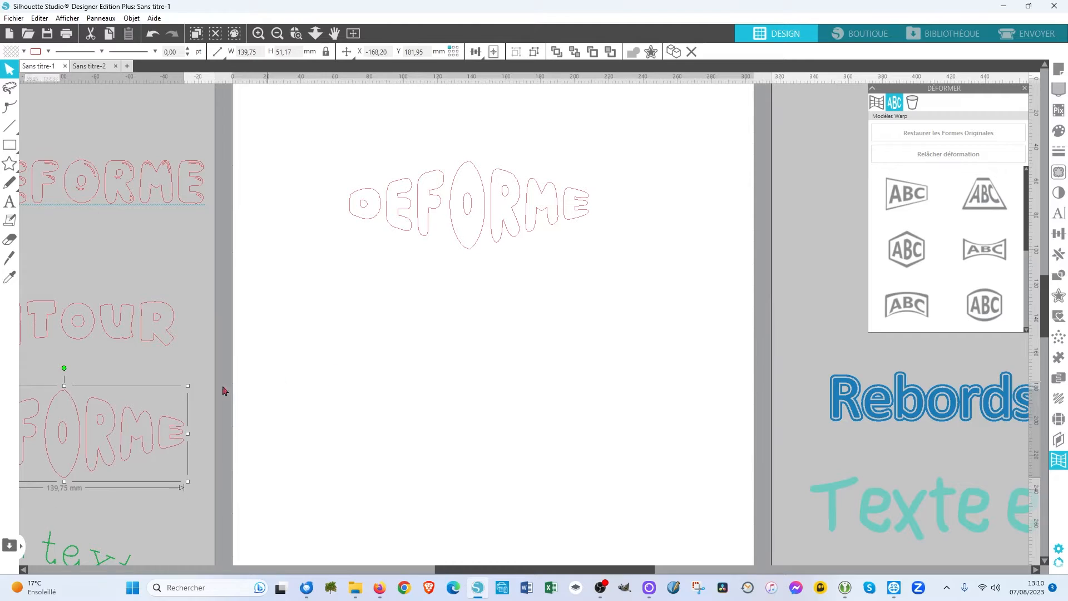
left_click(24, 52)
left_click(42, 67)
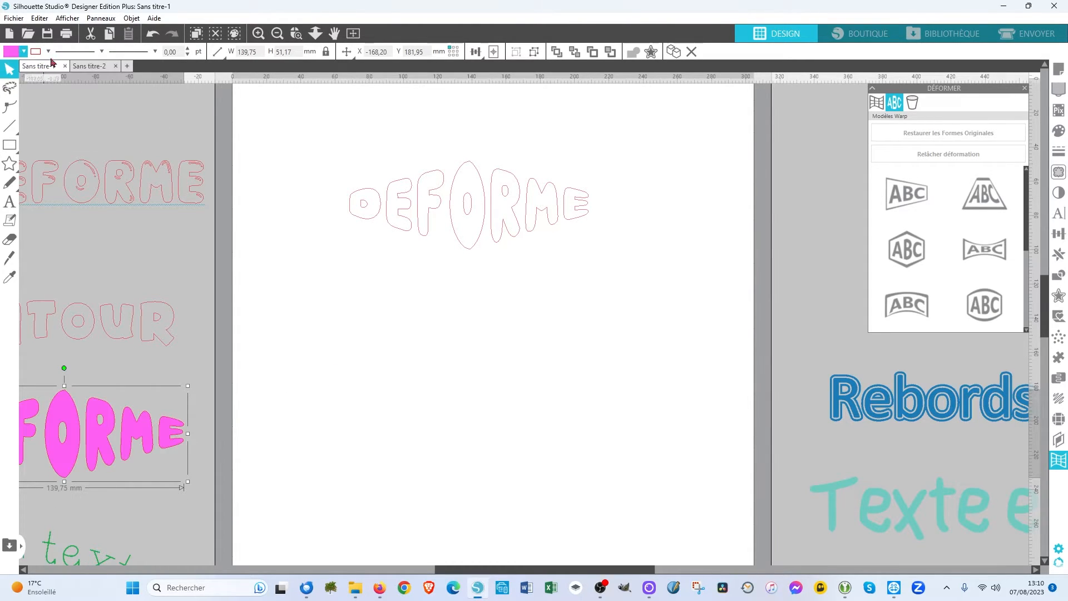
Warp the remaining DEFORME with the rounded bulge template, pulling its upper and lower curve handles outward and its centre handle down, about 54 mm high.
left_click(468, 251)
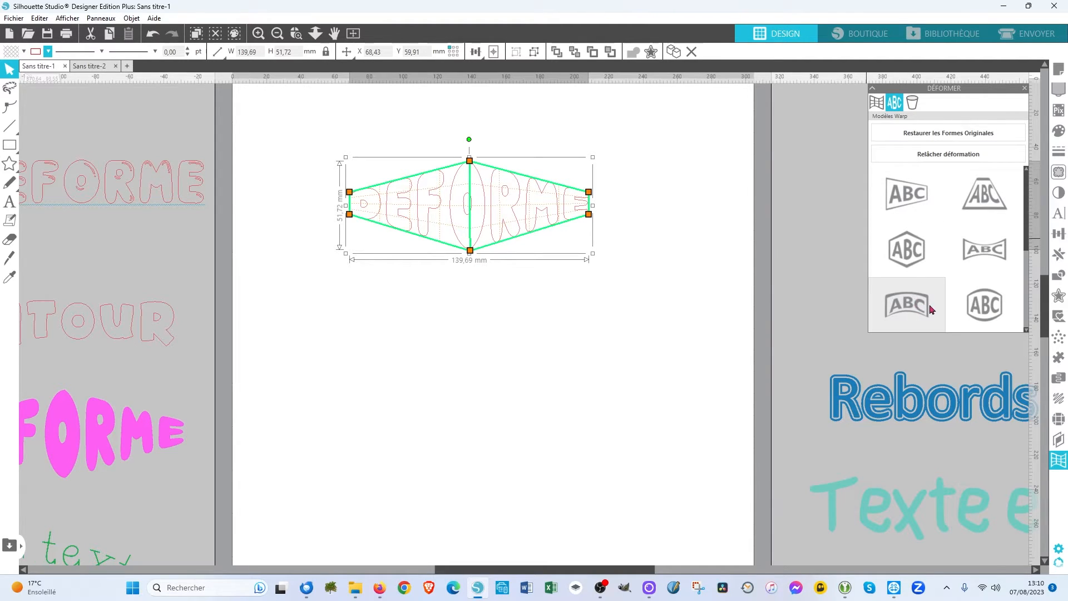
left_click(908, 262)
left_click(983, 311)
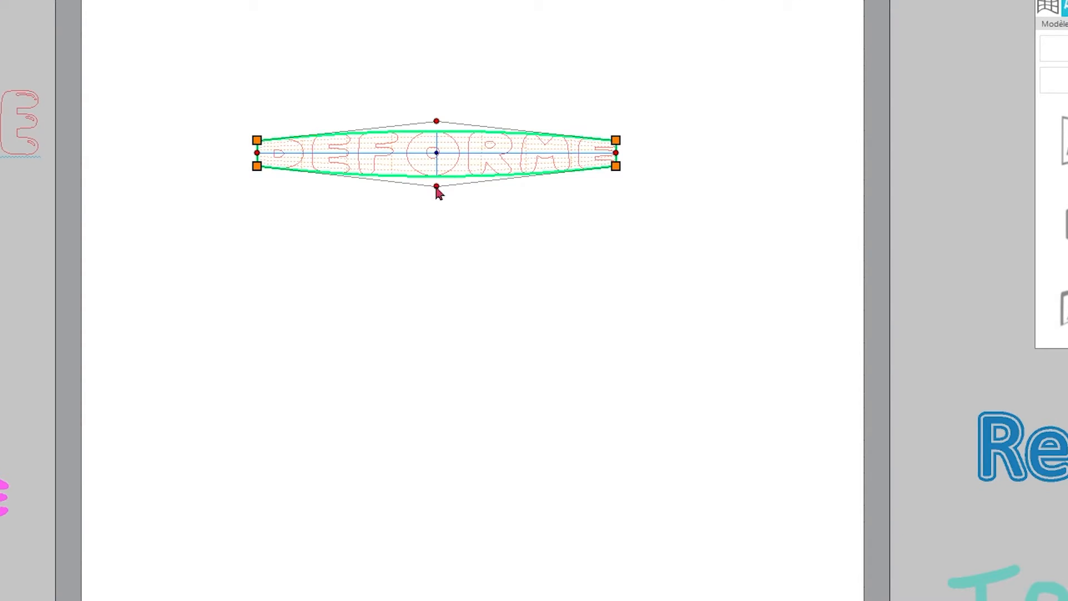
left_click_drag(436, 187, 436, 287)
left_click_drag(437, 109, 436, 34)
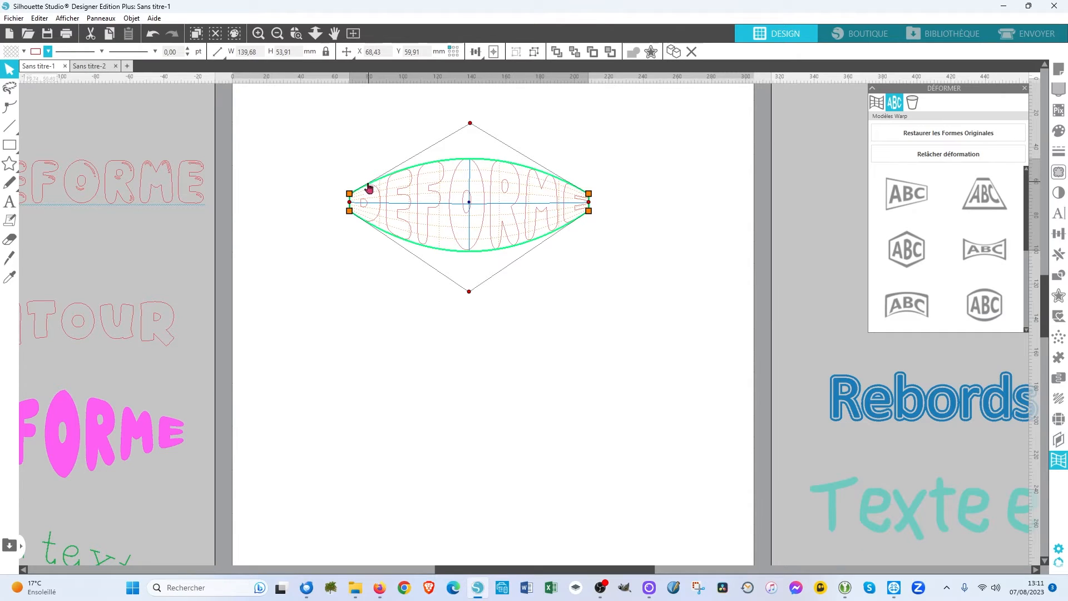
left_click_drag(470, 204, 435, 220)
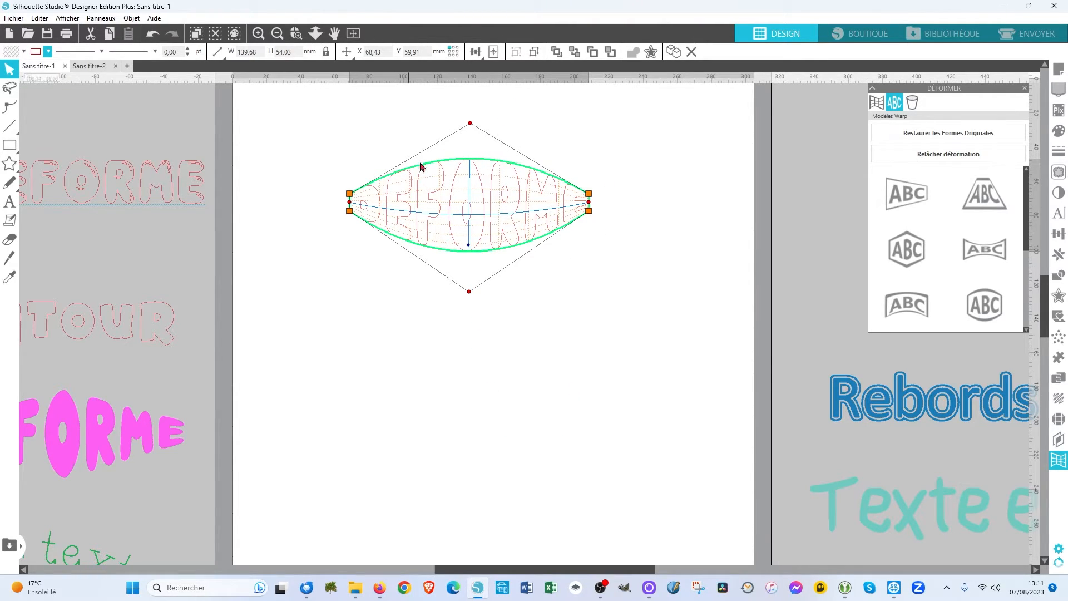
left_click(596, 159)
Fill the bulged DEFORME with magenta and convert it to a path.
left_click(489, 239)
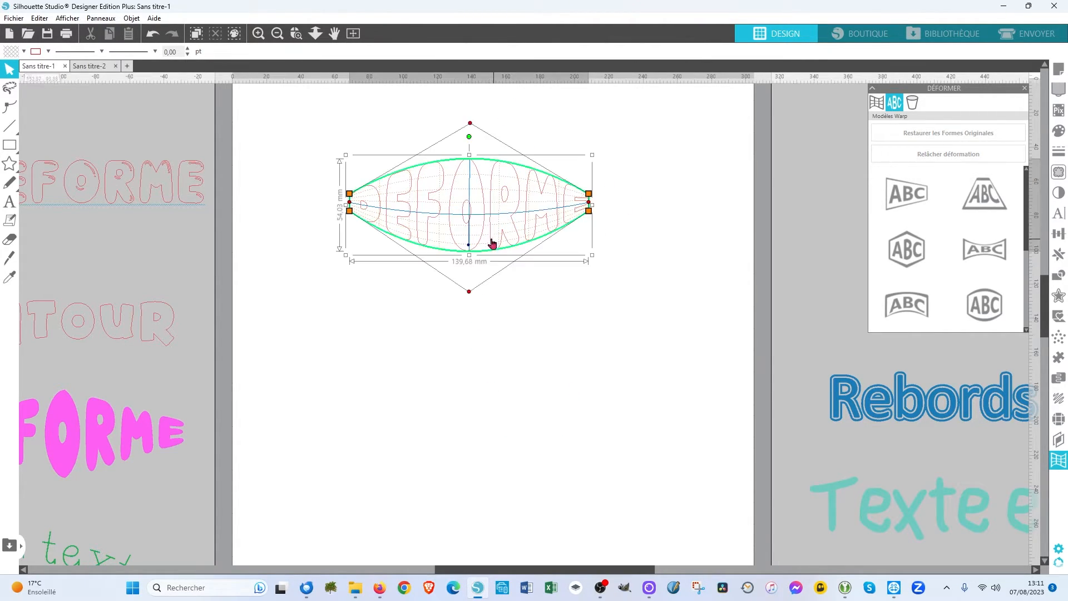
left_click(24, 51)
left_click(128, 78)
right_click(523, 313)
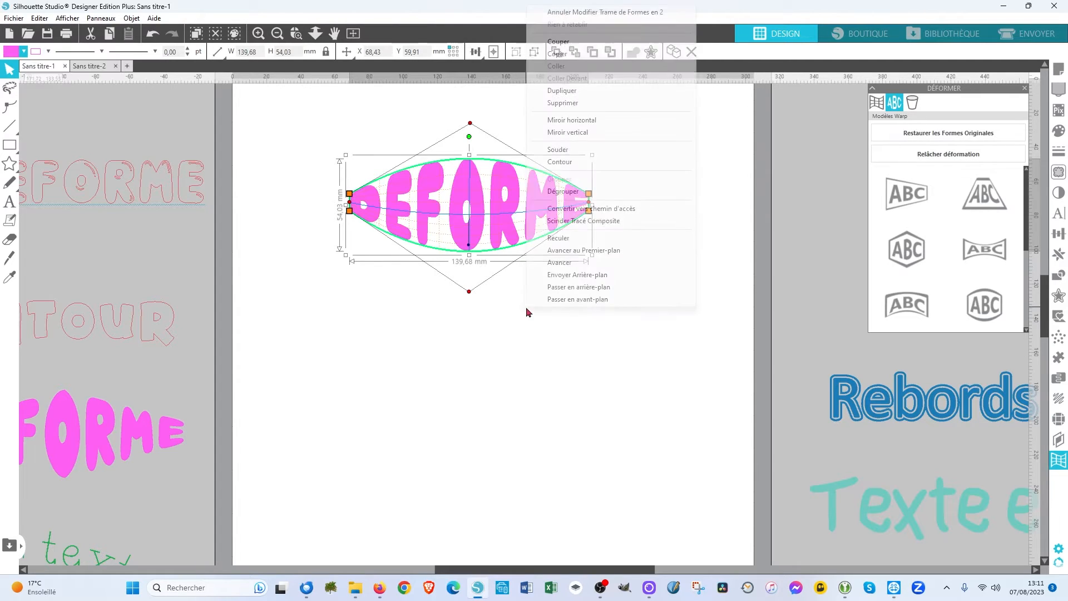
left_click(616, 214)
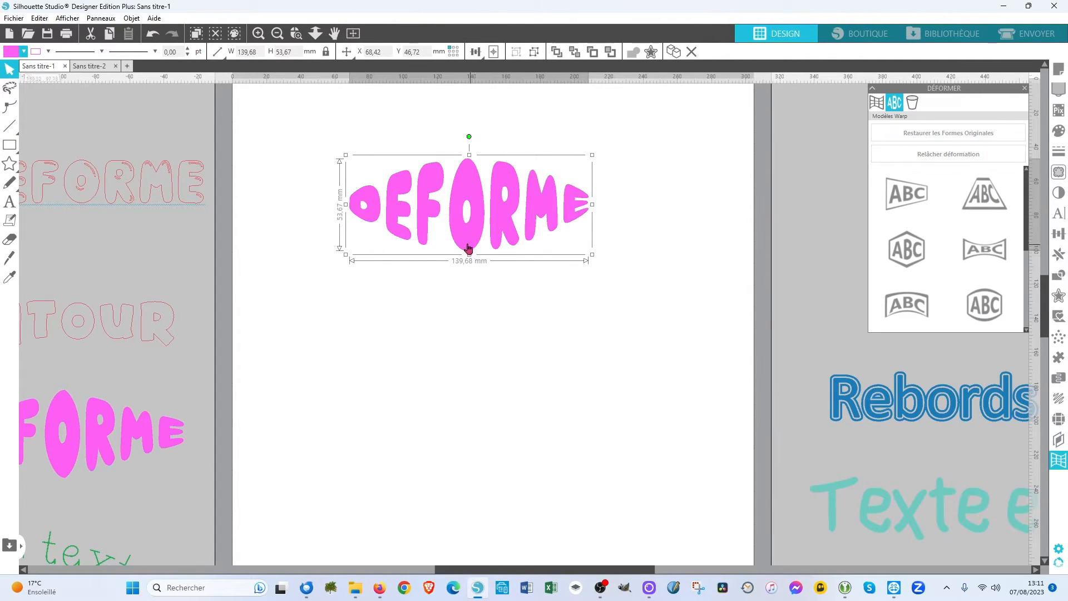
Move the bulged magenta word off the page below the first one, and place a duplicate of the DEFORME text on the page.
left_click_drag(470, 247, 56, 547)
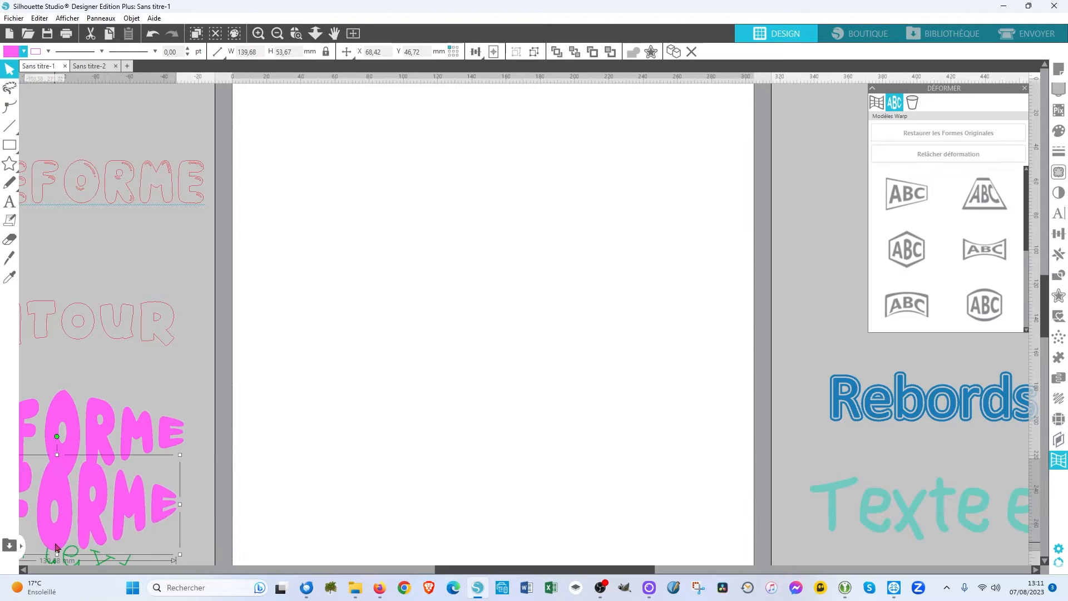
left_click(88, 197)
left_click_drag(88, 198, 49, 200)
key("ctrl+d")
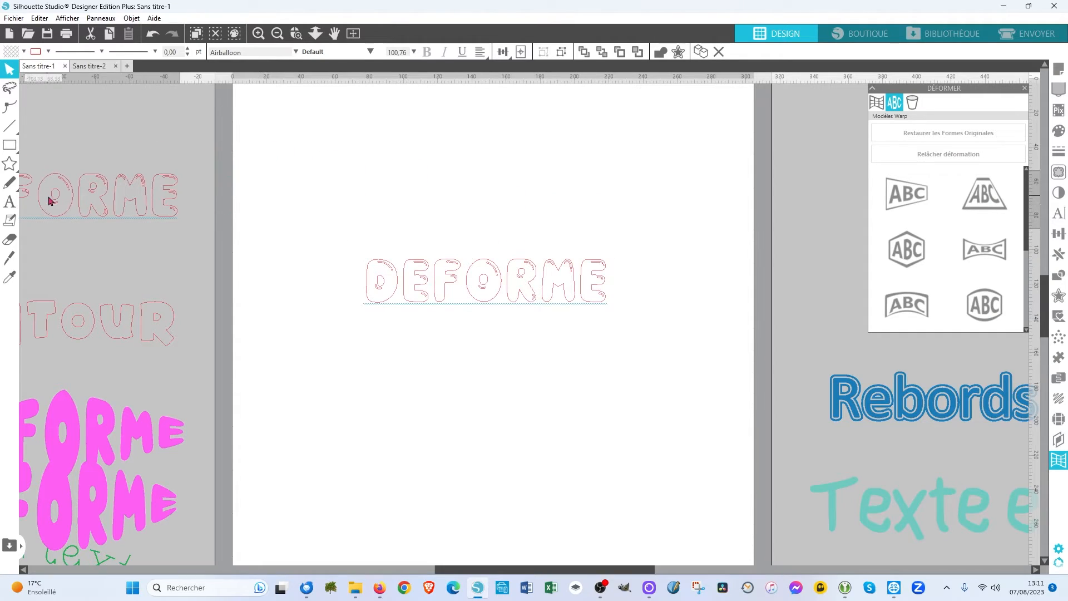
Break the copied DEFORME text into separate paths and delete the highlight details inside the letters.
left_click_drag(317, 229, 678, 330)
right_click(472, 330)
left_click(517, 207)
right_click(505, 316)
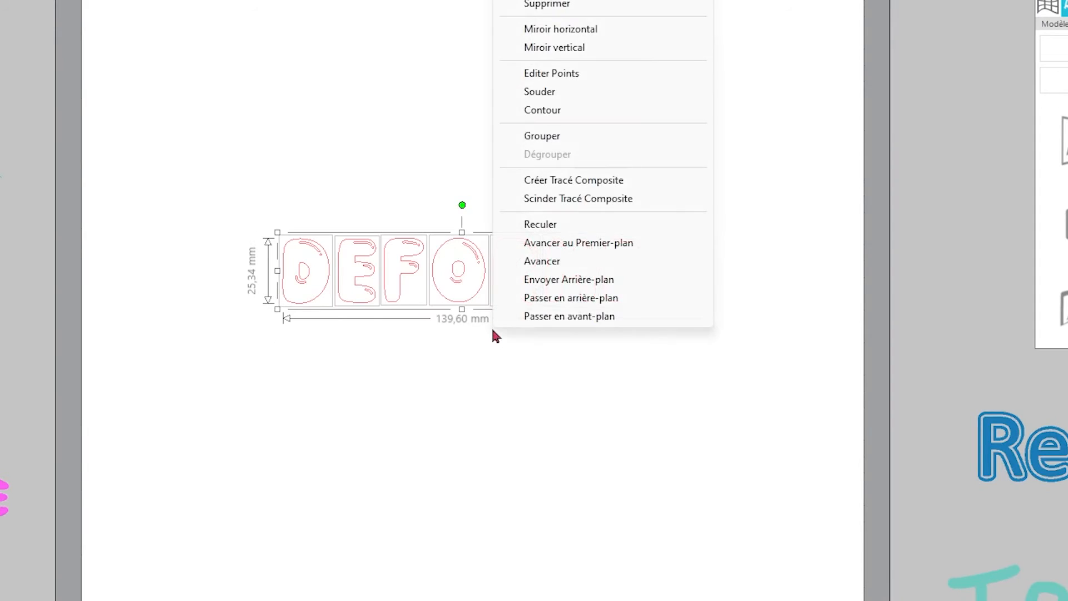
left_click(382, 281)
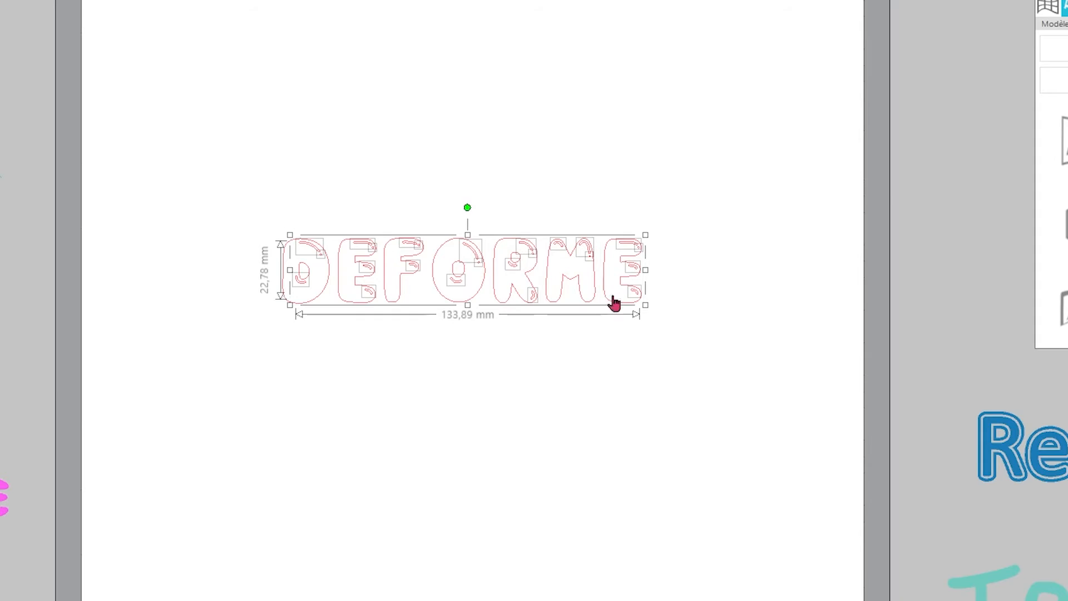
Combine the cleaned DEFORME letters into a compound path and keep one copy off the page above the original text, leaving another on the page.
right_click(622, 382)
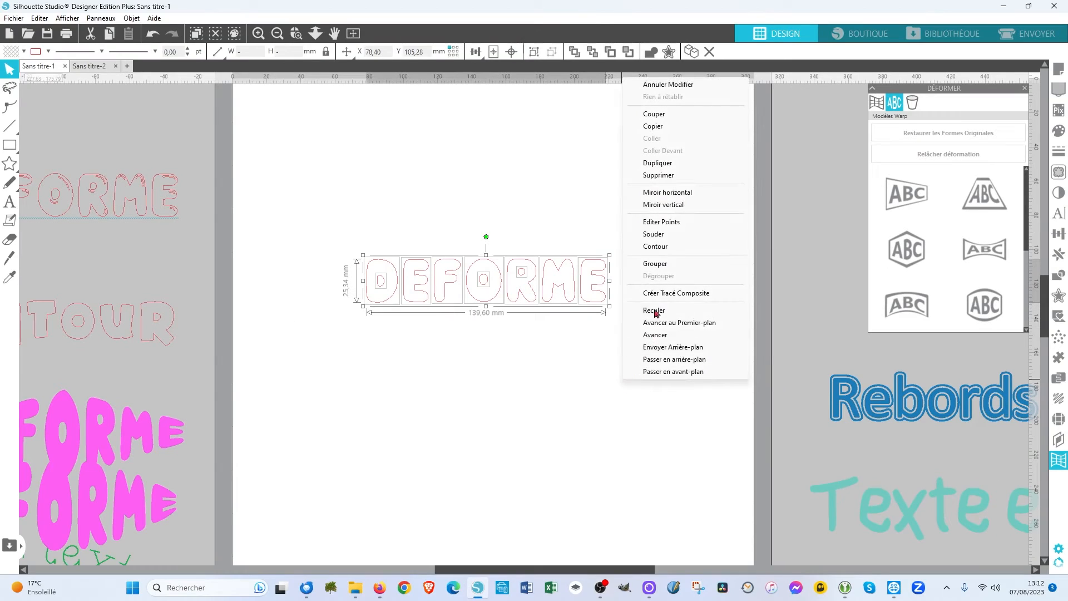
left_click(657, 293)
left_click_drag(478, 297, 47, 154)
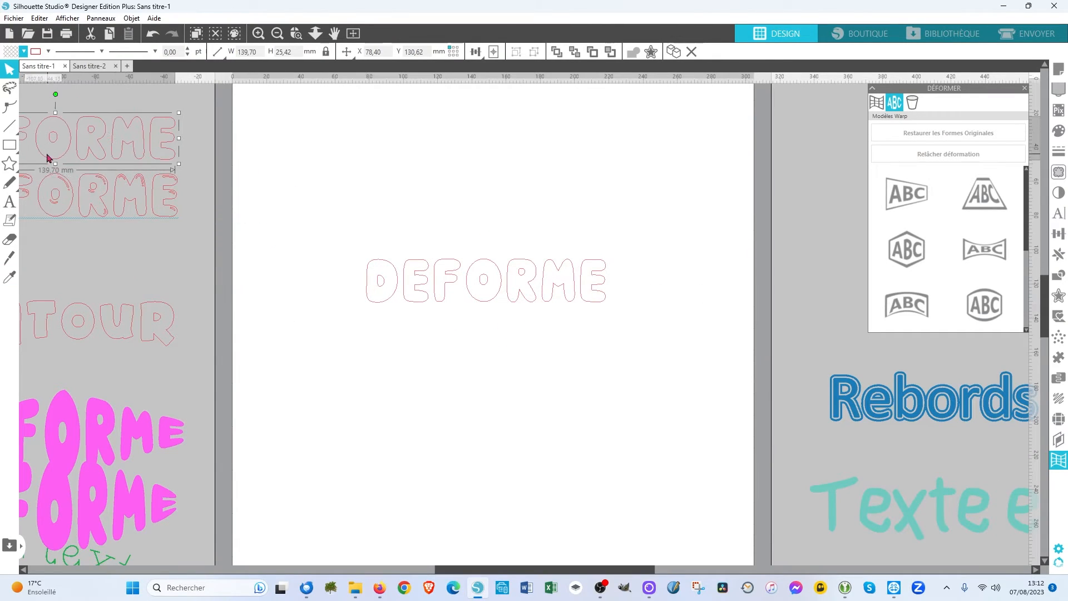
left_click_drag(313, 228, 648, 310)
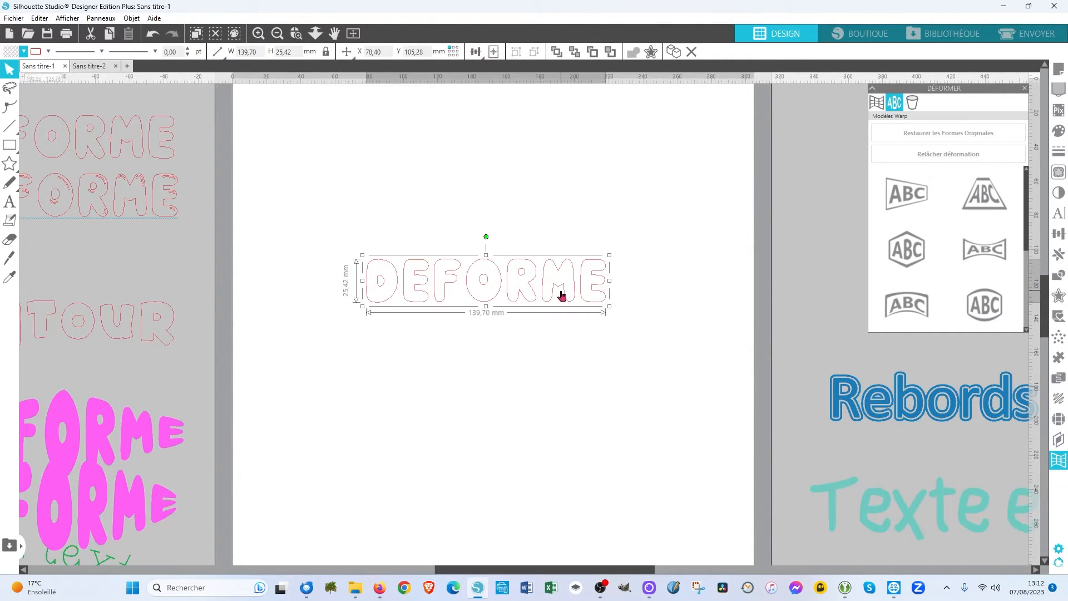
Apply a free mesh warp with 3 handles to DEFORME and pull its four corners outward to about 246 by 148 mm.
left_click(876, 103)
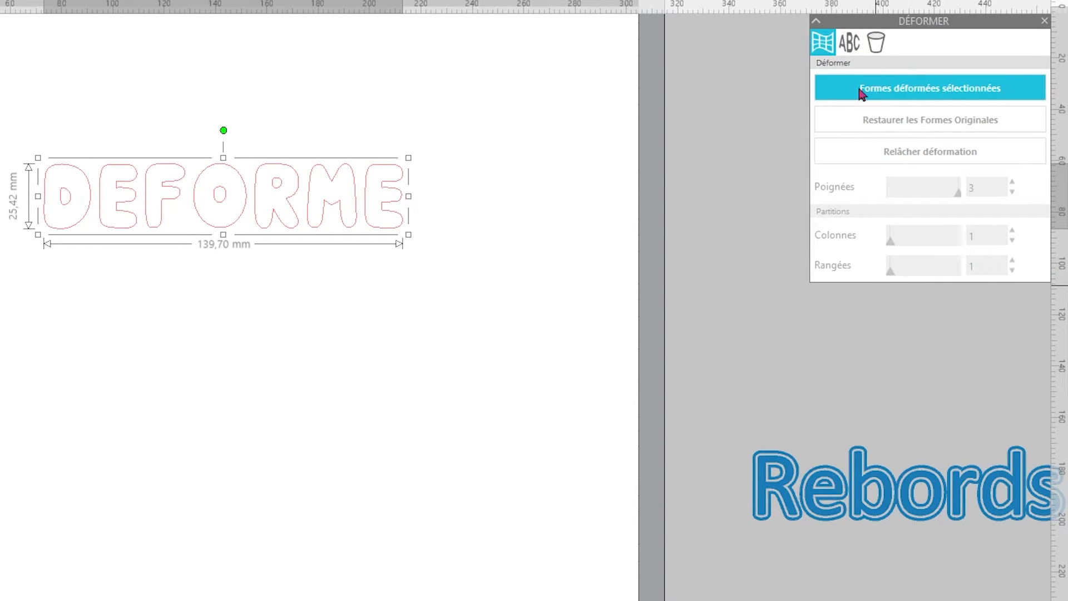
left_click(961, 95)
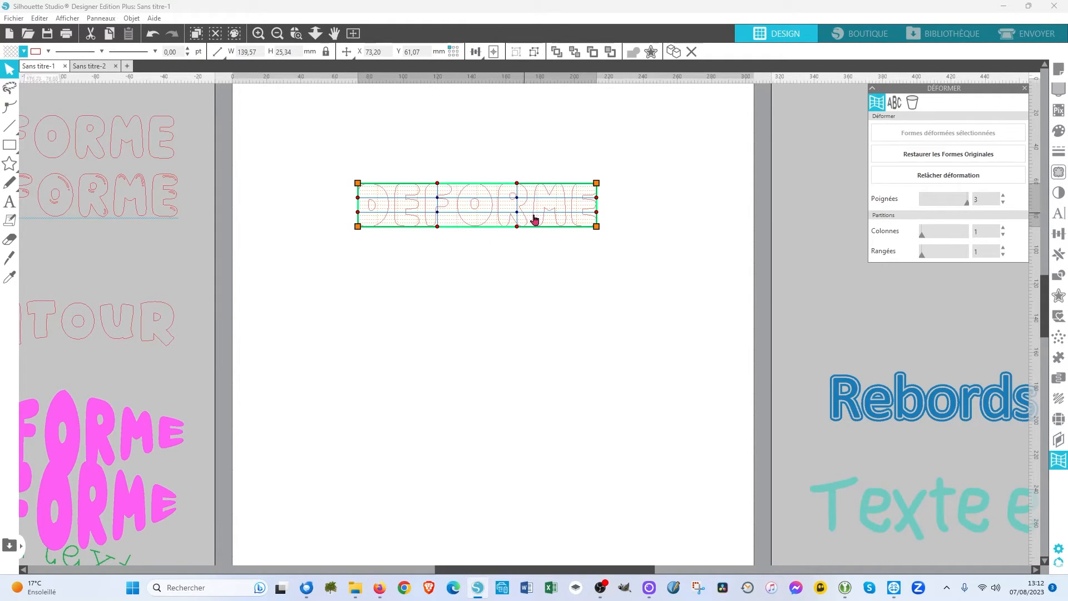
left_click_drag(596, 183, 605, 126)
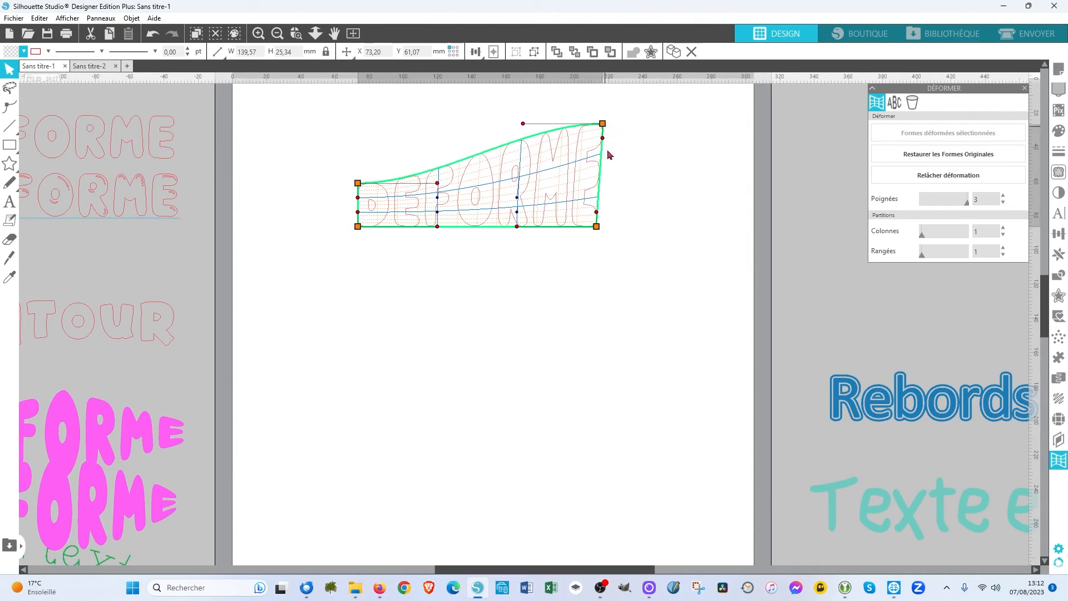
left_click_drag(597, 227, 640, 344)
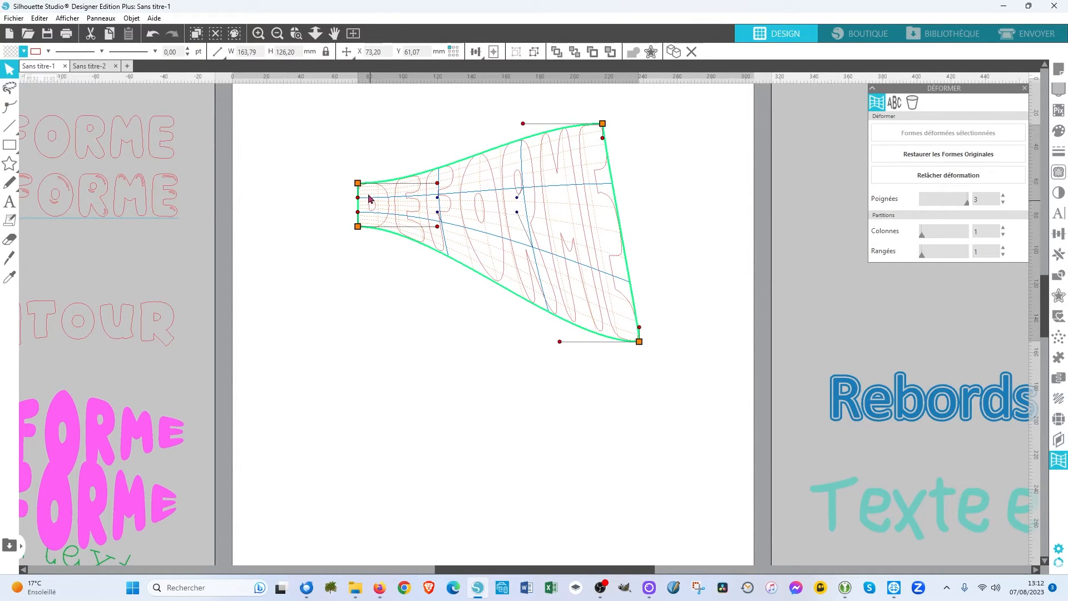
left_click_drag(360, 184, 332, 103)
left_click_drag(357, 226, 270, 357)
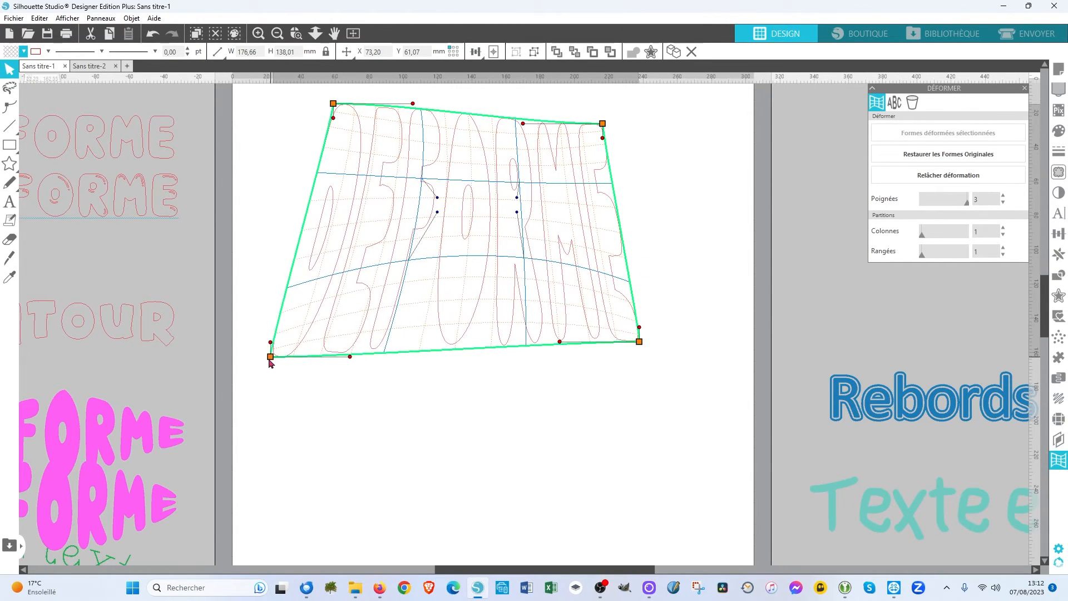
left_click_drag(640, 342, 699, 365)
left_click(354, 403)
left_click(633, 362)
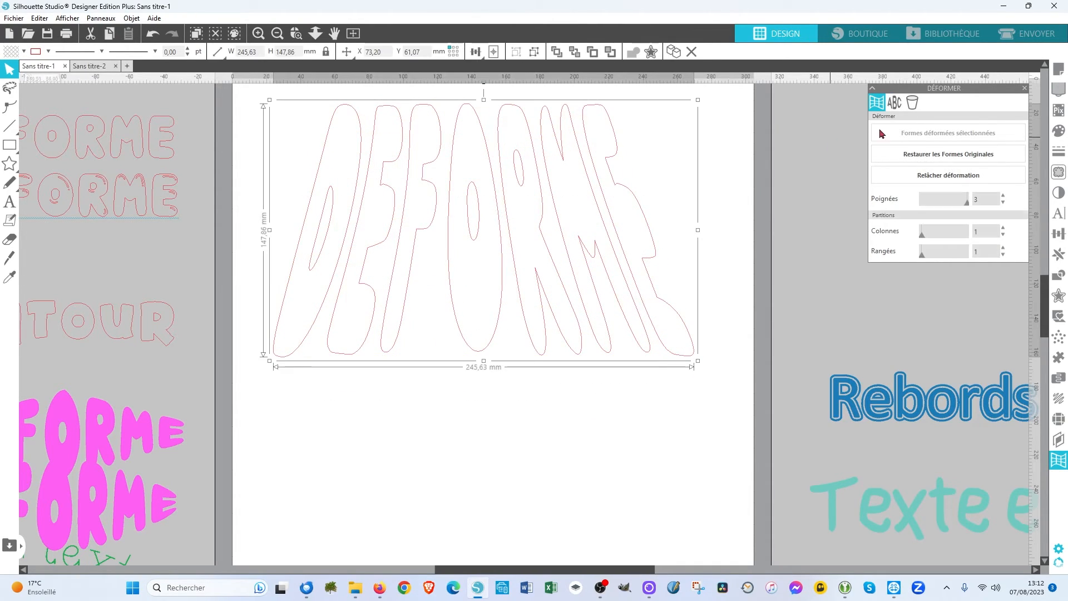
Fill the warped DEFORME with dark pink and move it off the page, above the blue Rebords text.
left_click(24, 52)
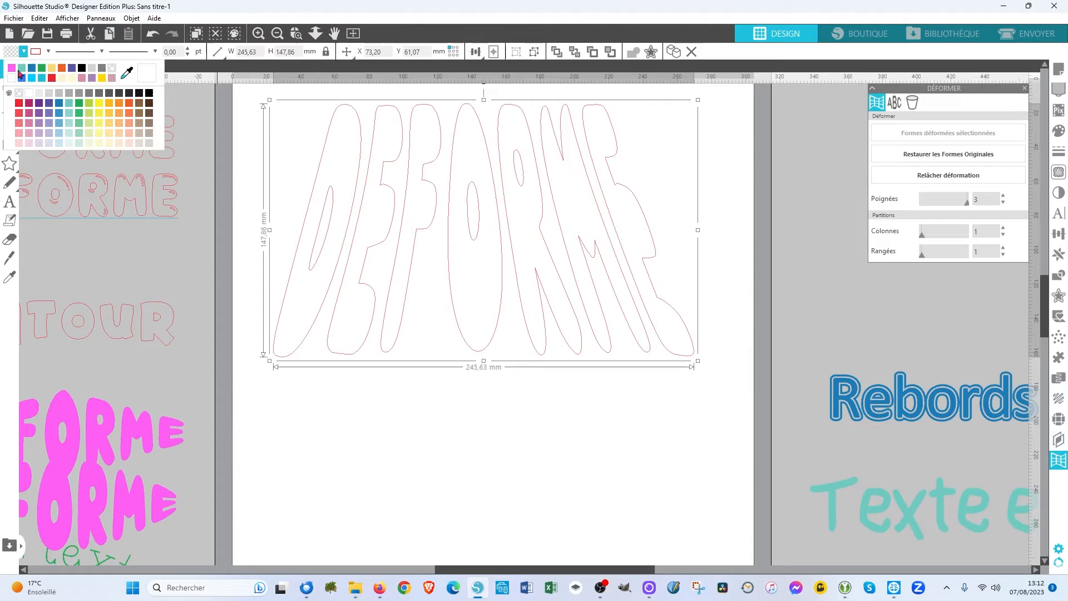
left_click(29, 113)
left_click_drag(480, 336, 1065, 306)
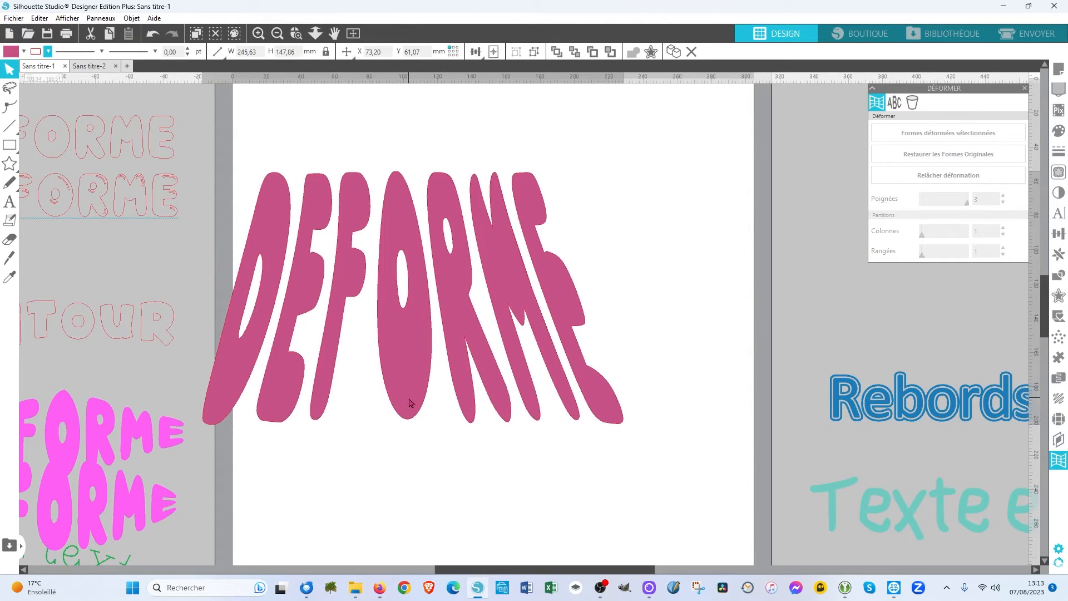
left_click(310, 203)
Duplicate the simplified DEFORME outline kept beside the page and place the copy on the page.
left_click(130, 160)
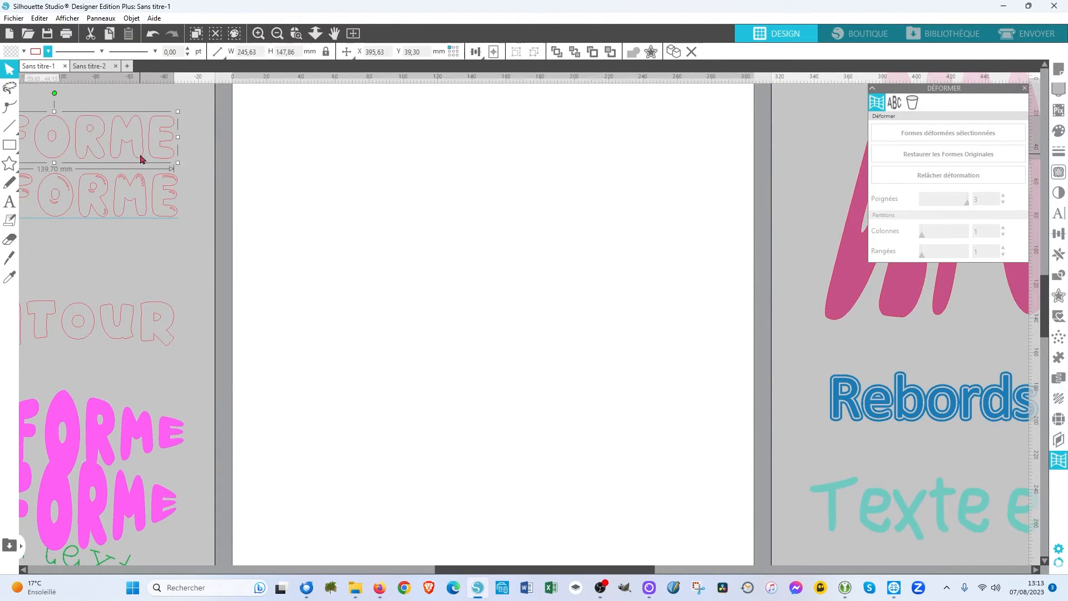
key("ctrl+c")
key("ctrl+v")
Draw a heart from the Flex shapes about 138 mm high below the DEFORME outline.
left_click(13, 152)
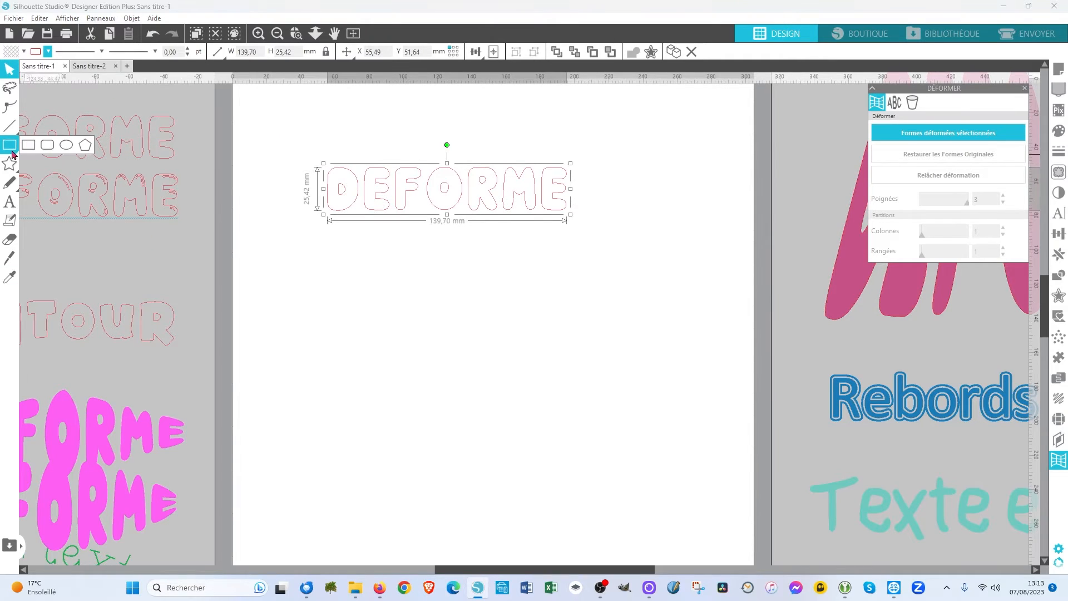
mouse_move(11, 166)
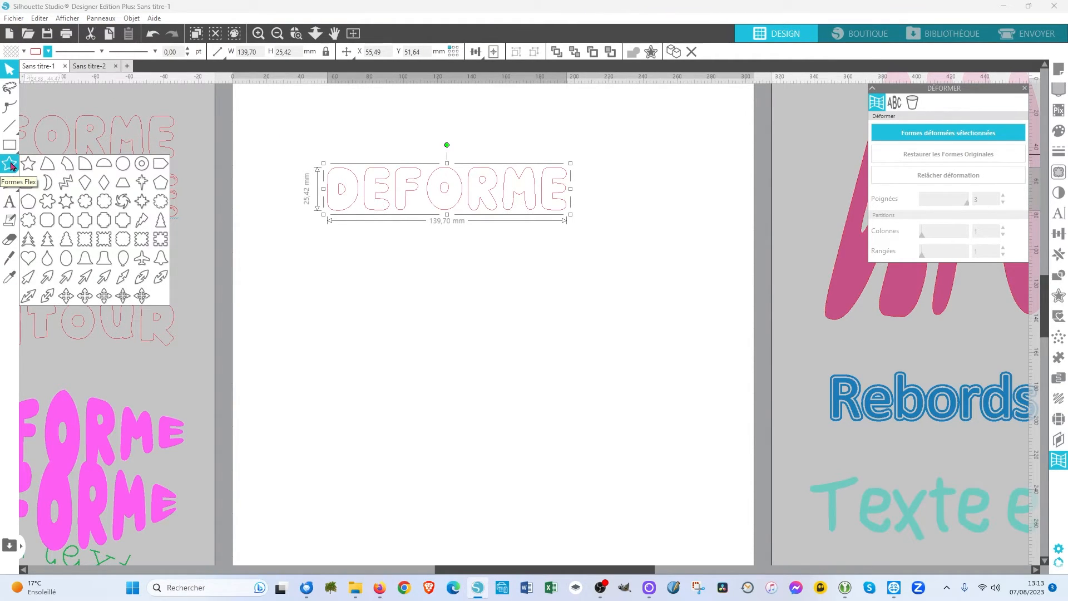
left_click(29, 258)
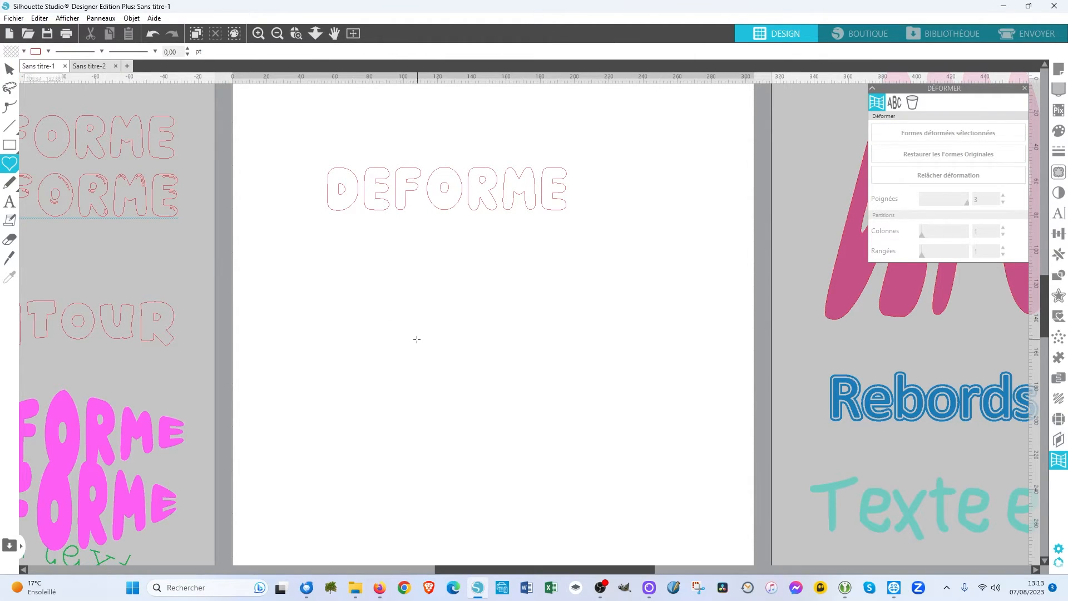
left_click_drag(429, 309, 427, 500)
Move the DEFORME outline to the upper edge of the page, clear of the heart.
left_click(486, 205)
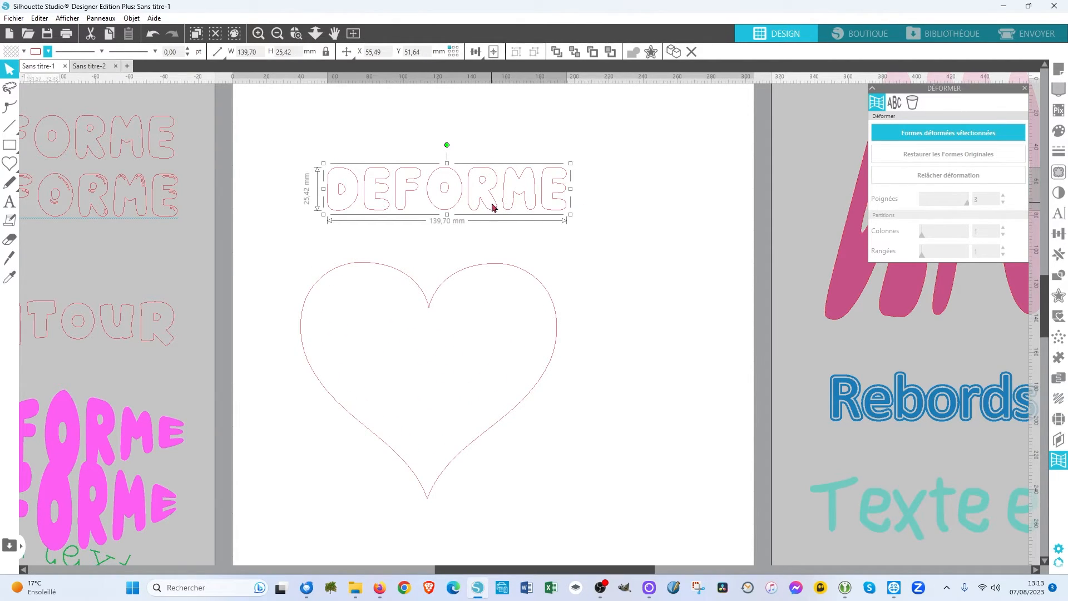
left_click_drag(492, 203, 464, 177)
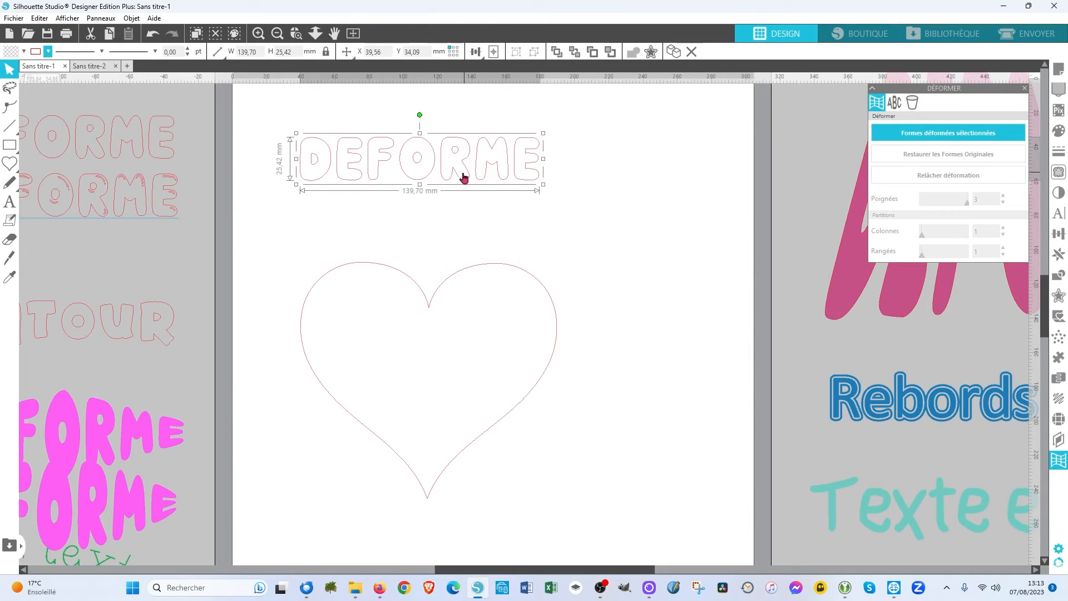
left_click_drag(364, 179, 356, 146)
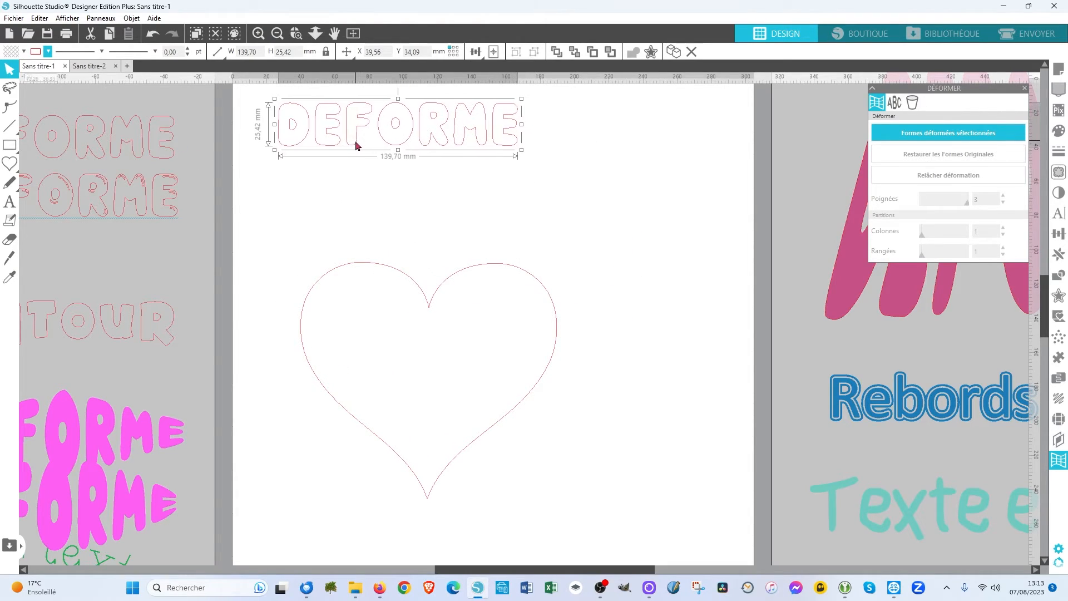
Bring a copy of the editable DEFORME text onto the heart, change its wording to LOVE and enlarge it to about 145 mm wide.
left_click_drag(152, 221, 440, 377)
double_click(491, 211)
key("ctrl+a")
type("LOVE")
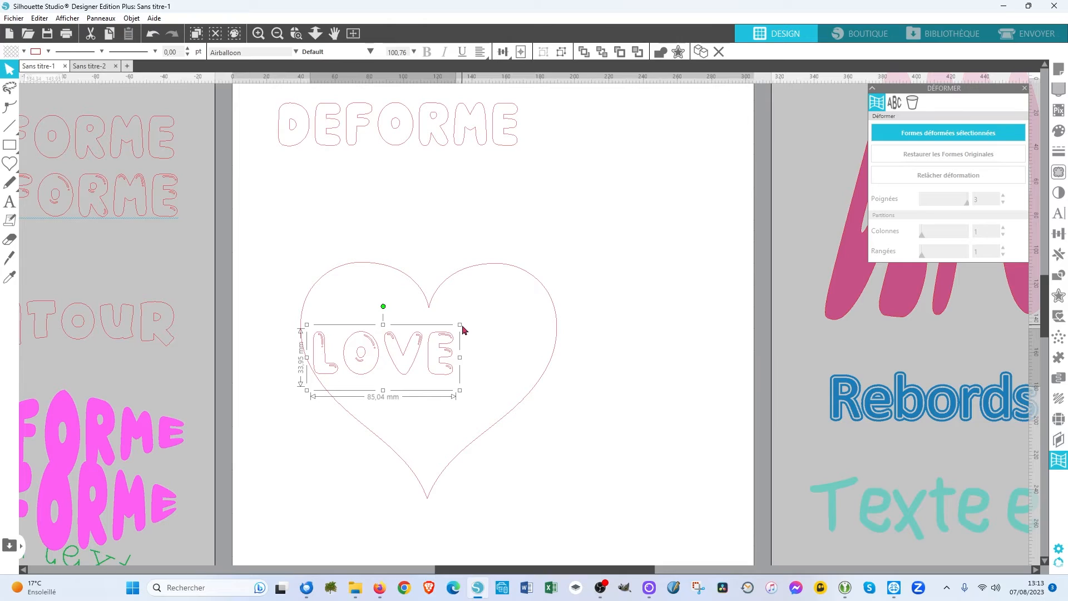
left_click_drag(460, 324, 570, 306)
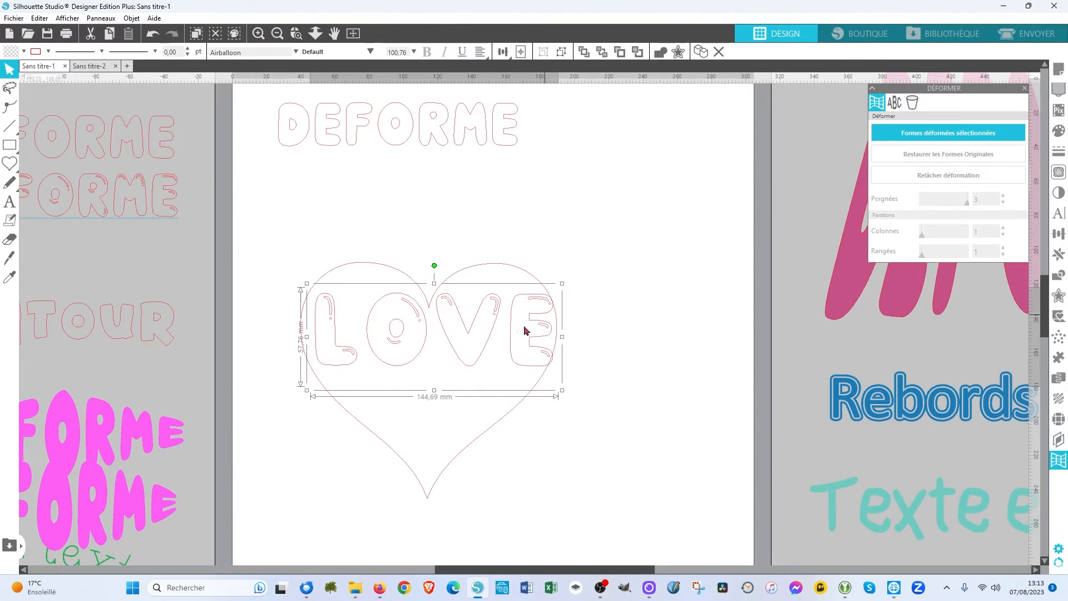
Centre LOVE horizontally on the heart and apply a free mesh warp to the word alone.
left_click(305, 406, "shift")
left_click(479, 51)
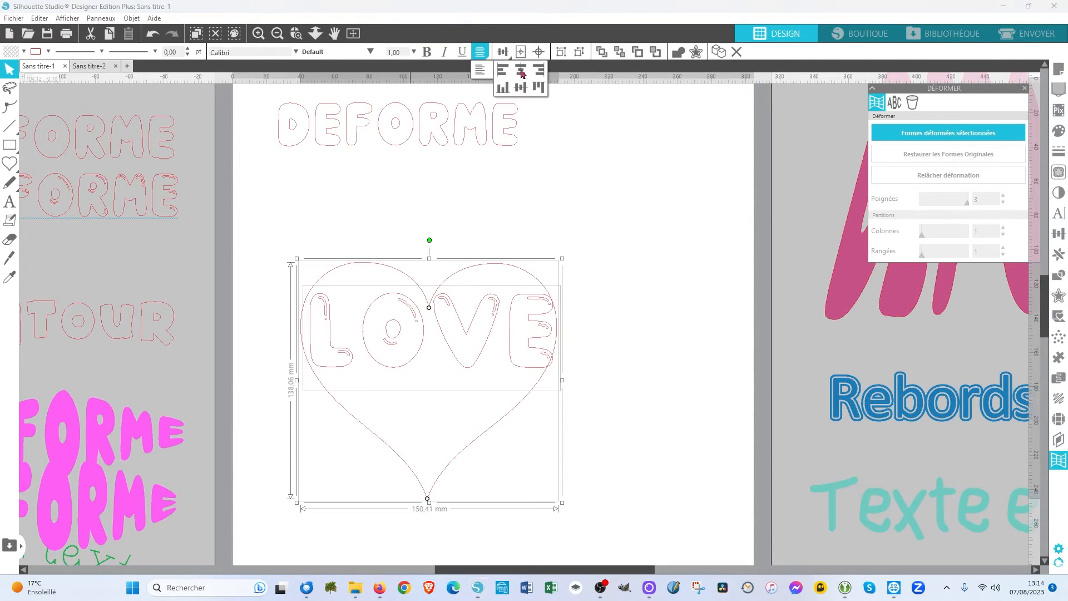
left_click(520, 71)
left_click(661, 296)
left_click(533, 328)
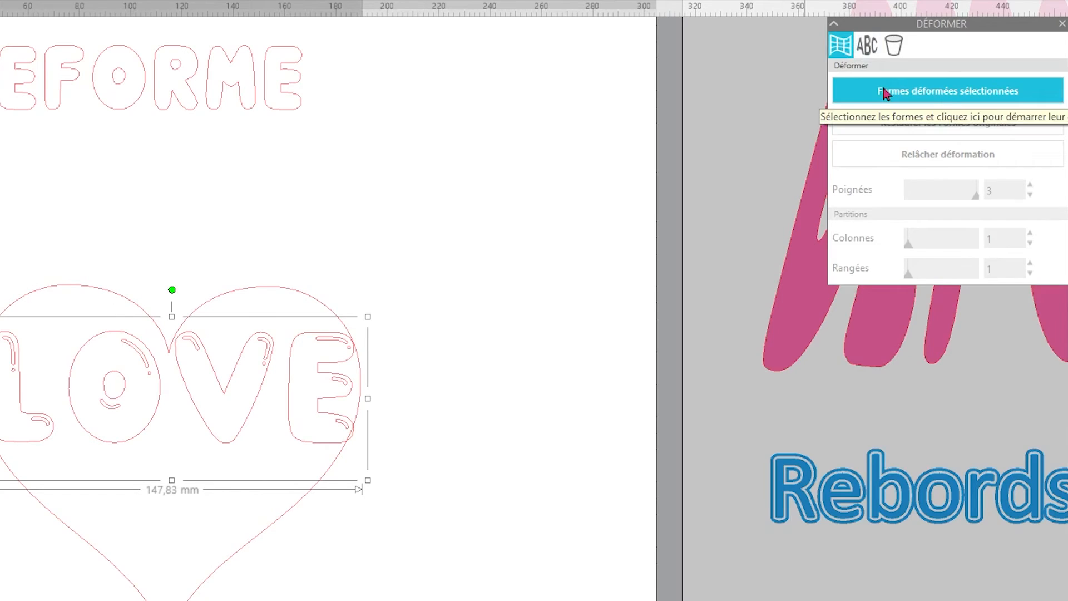
left_click(886, 94)
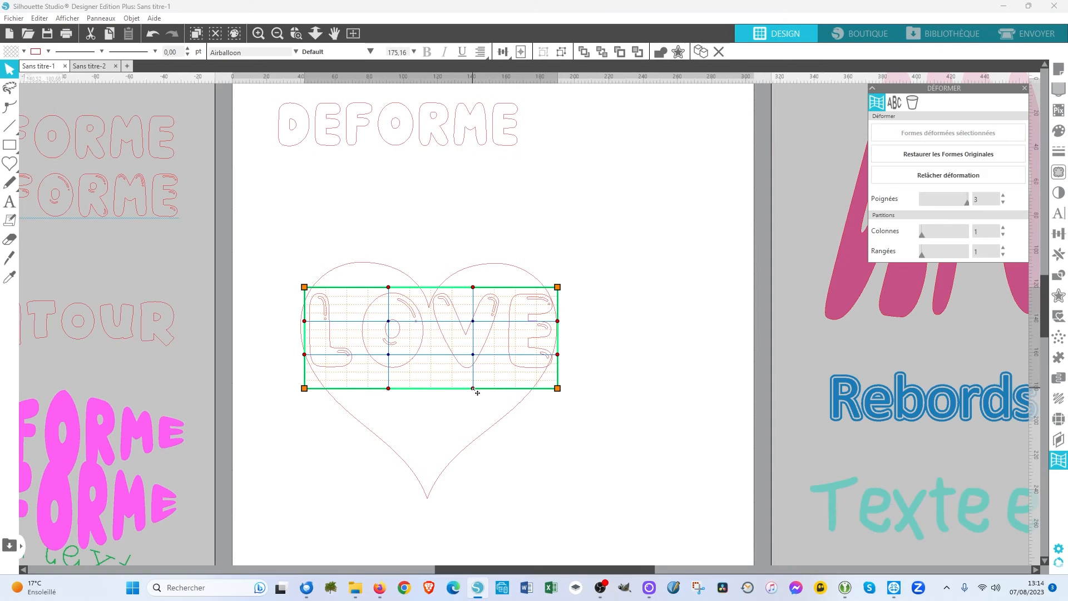
Try to fit LOVE to the heart with the single-cell warp by pulling its lower handles down and adjusting its upper corners and handles.
mouse_move(474, 389)
left_mouse_down()
mouse_move(475, 483)
mouse_move(472, 409)
left_mouse_up()
scroll(472, 409, "down", 3)
left_click_drag(389, 260, 348, 411)
left_click_drag(389, 161, 399, 105)
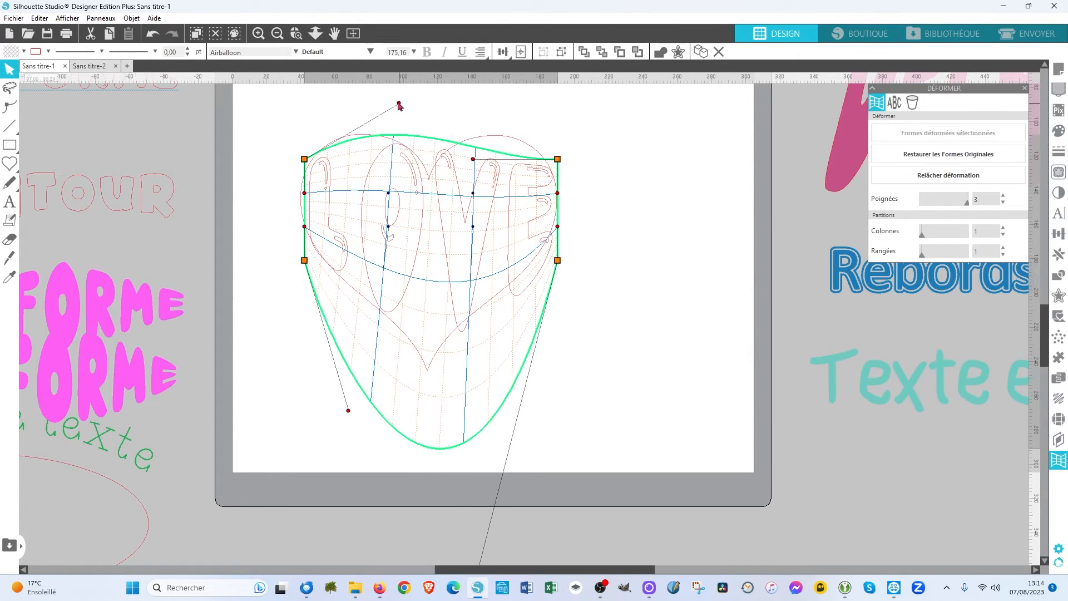
left_click_drag(307, 162, 309, 154)
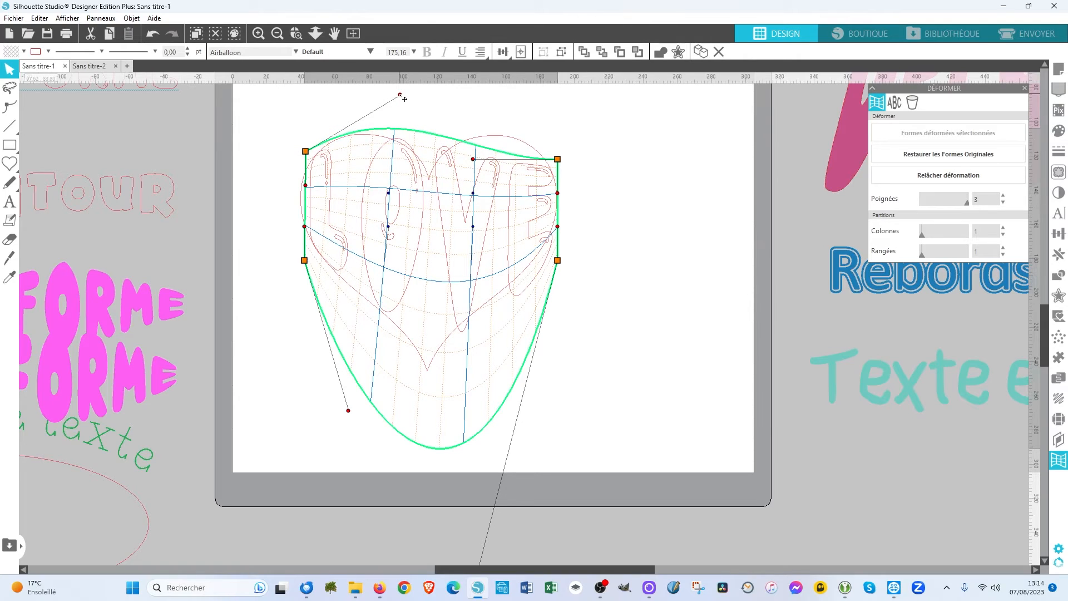
left_click_drag(404, 101, 398, 108)
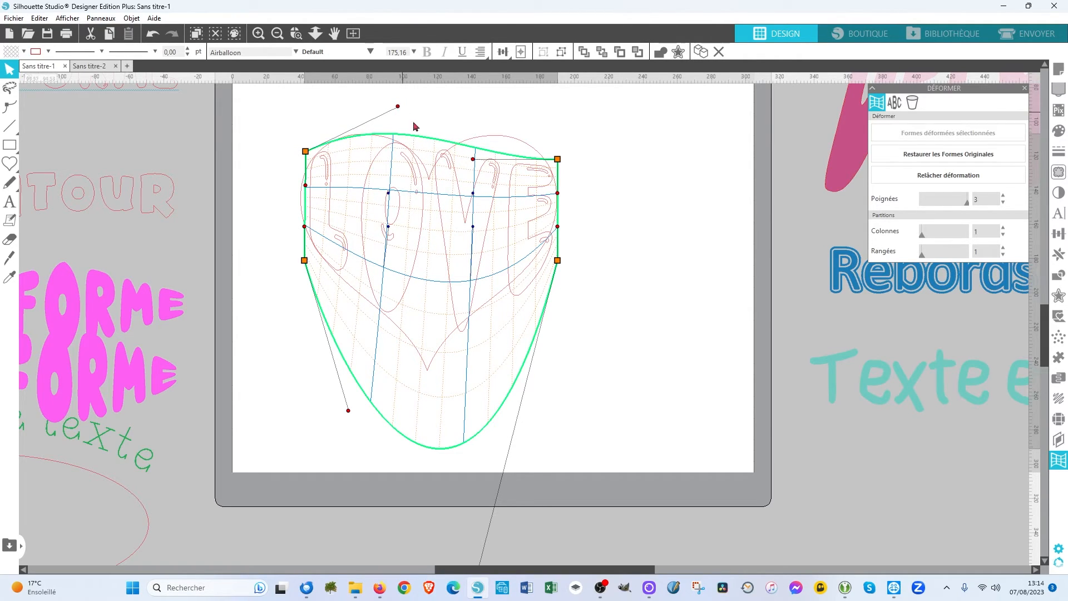
left_click_drag(473, 159, 483, 173)
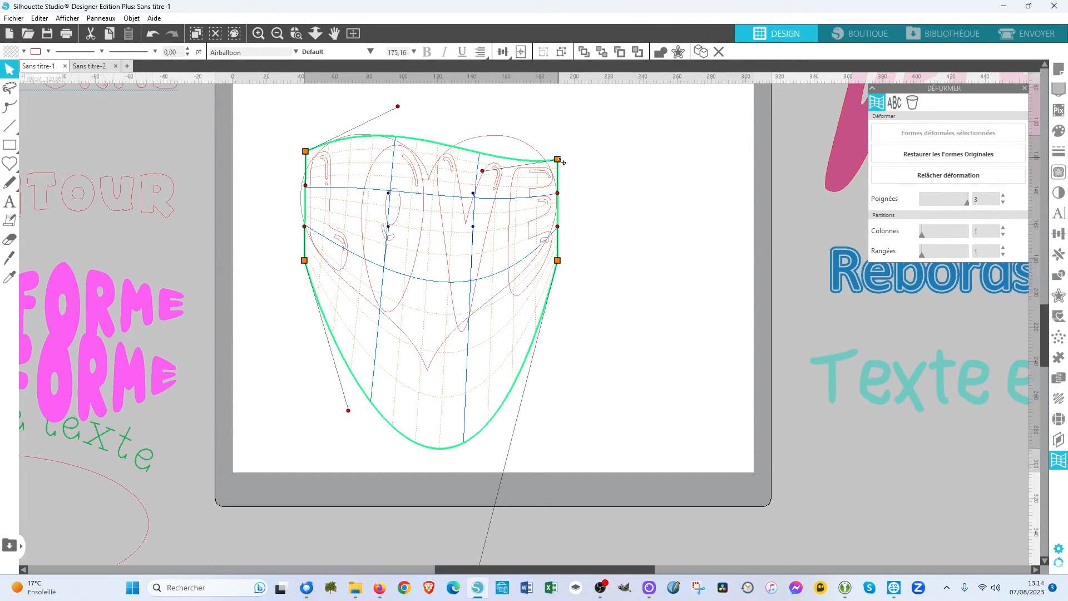
left_click_drag(562, 162, 547, 136)
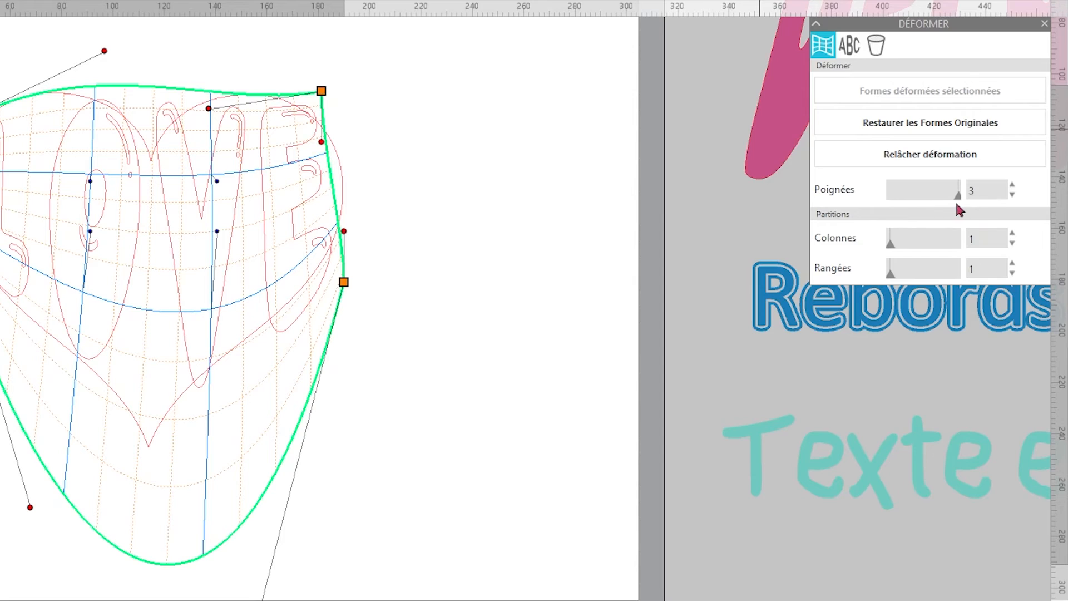
Divide the LOVE warp into 2 columns and 2 rows, pulling its lower centre node below the heart's tip and its upper centre node upward.
left_click(1012, 264)
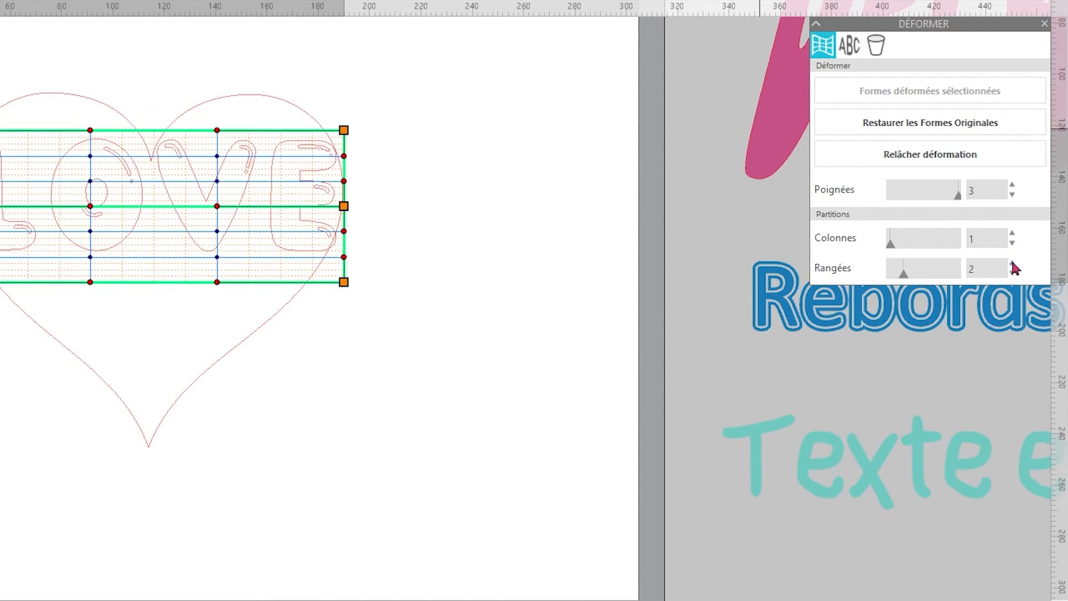
left_click(1011, 233)
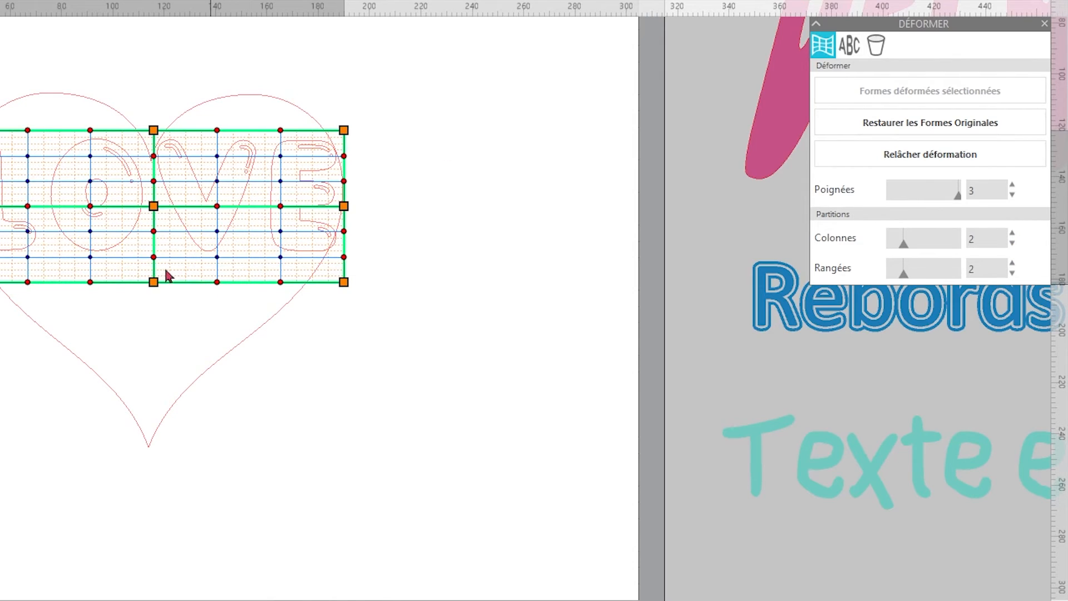
left_click_drag(153, 282, 149, 486)
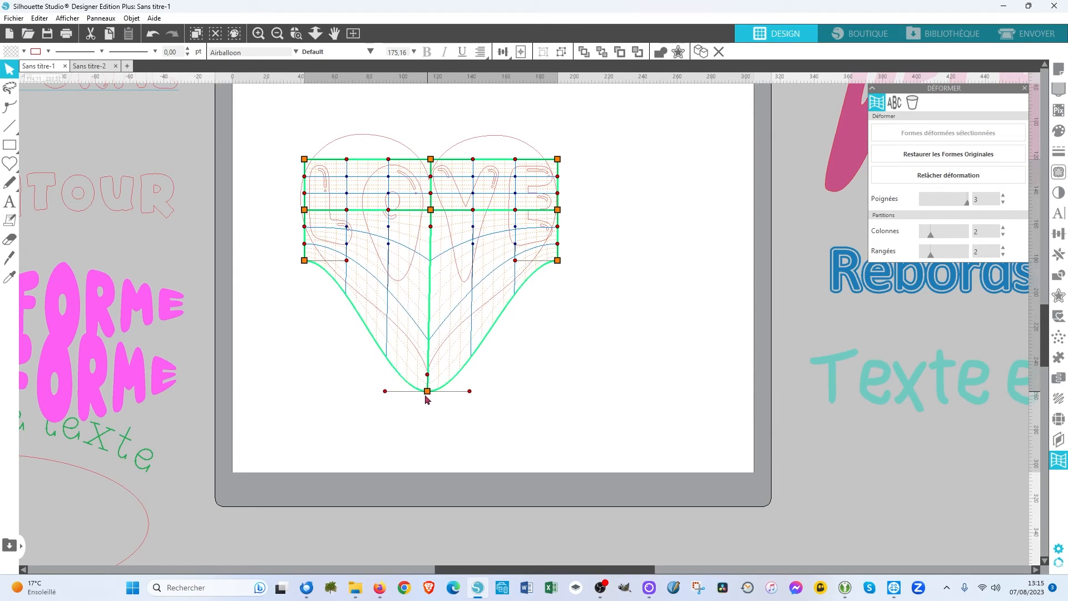
left_click_drag(426, 396, 425, 462)
left_click_drag(430, 159, 434, 127)
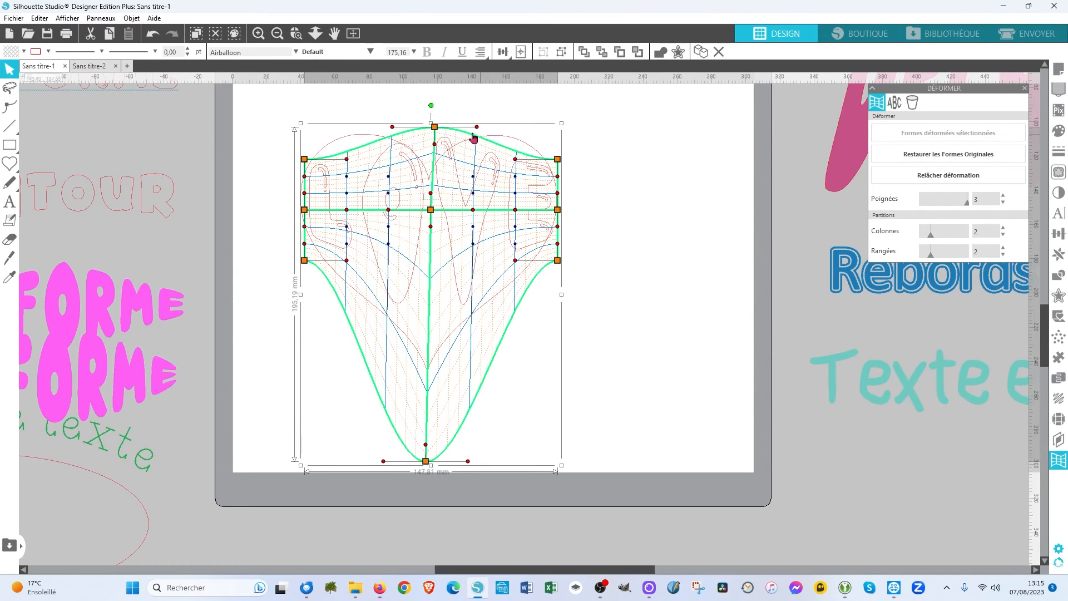
Shape the left half of the LOVE warp by raising its upper outer handle and pulling its lower and inner handles down towards the heart's outline.
left_click_drag(346, 160, 342, 105)
left_click_drag(346, 270, 320, 335)
left_click_drag(351, 240, 349, 284)
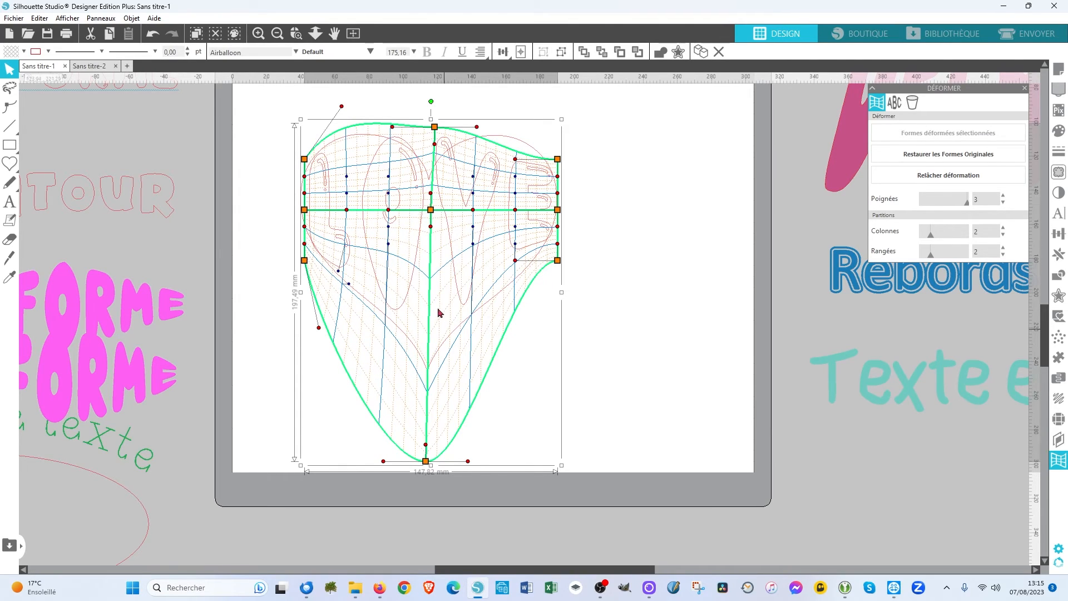
left_click_drag(389, 245, 389, 304)
left_click_drag(393, 213, 386, 287)
left_click_drag(392, 130, 389, 141)
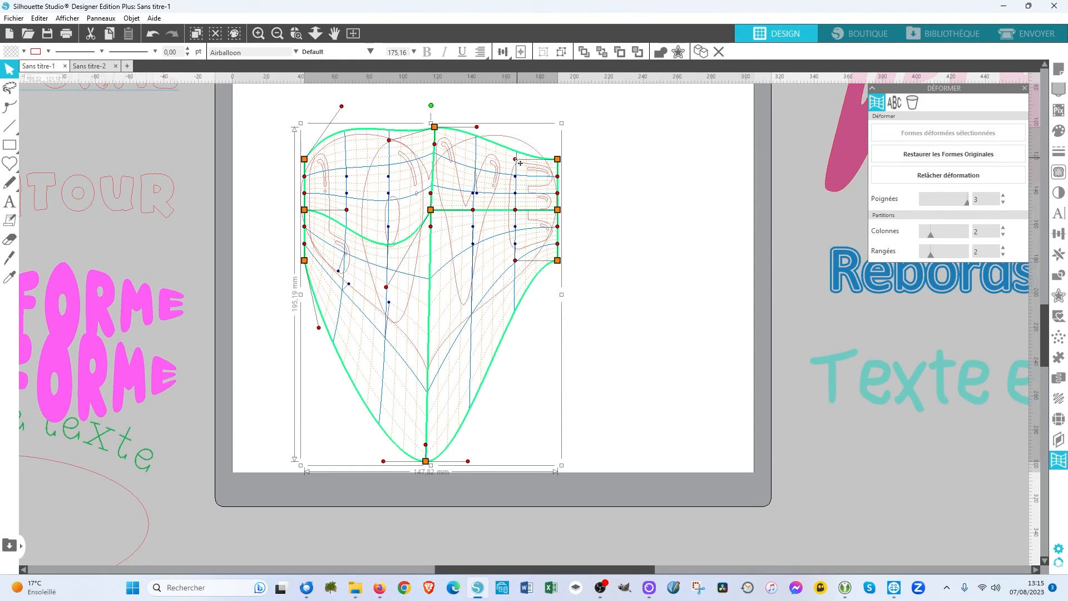
Shape the right half of the LOVE warp with its upper handle raised, lower handle pulled far down and bottom centre node lowered.
left_click_drag(515, 159, 507, 90)
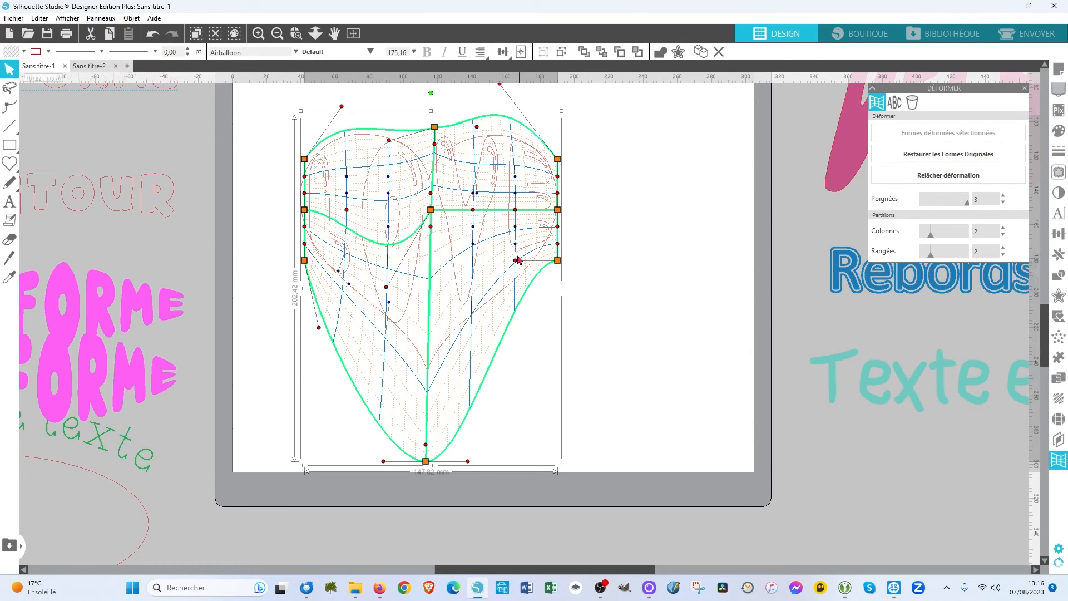
left_click_drag(517, 261, 528, 490)
mouse_move(557, 248)
left_mouse_down()
mouse_move(534, 244)
mouse_move(547, 239)
left_mouse_up()
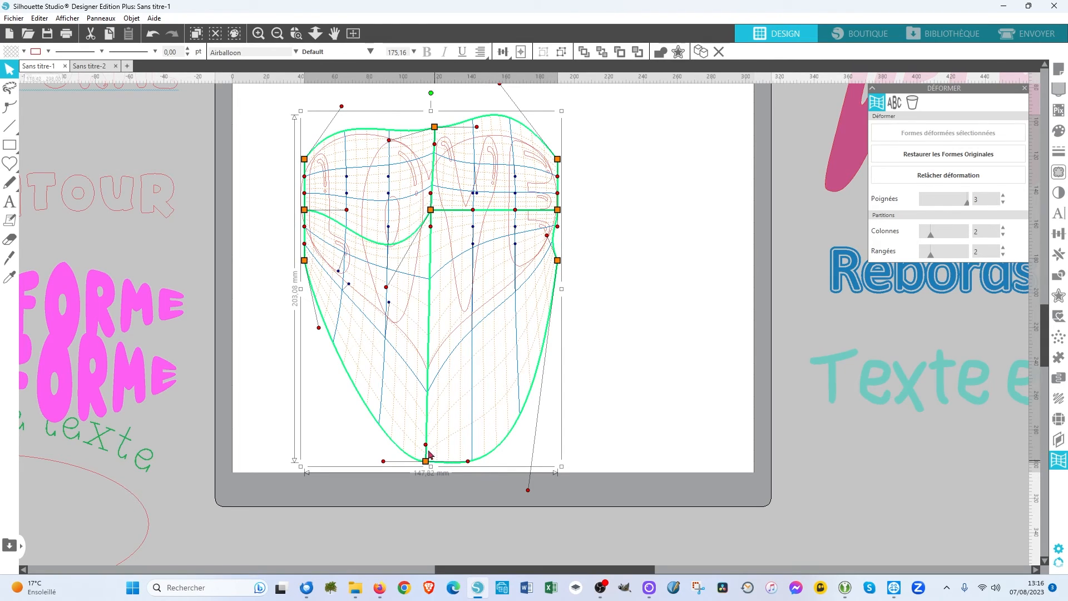
left_click_drag(426, 460, 429, 483)
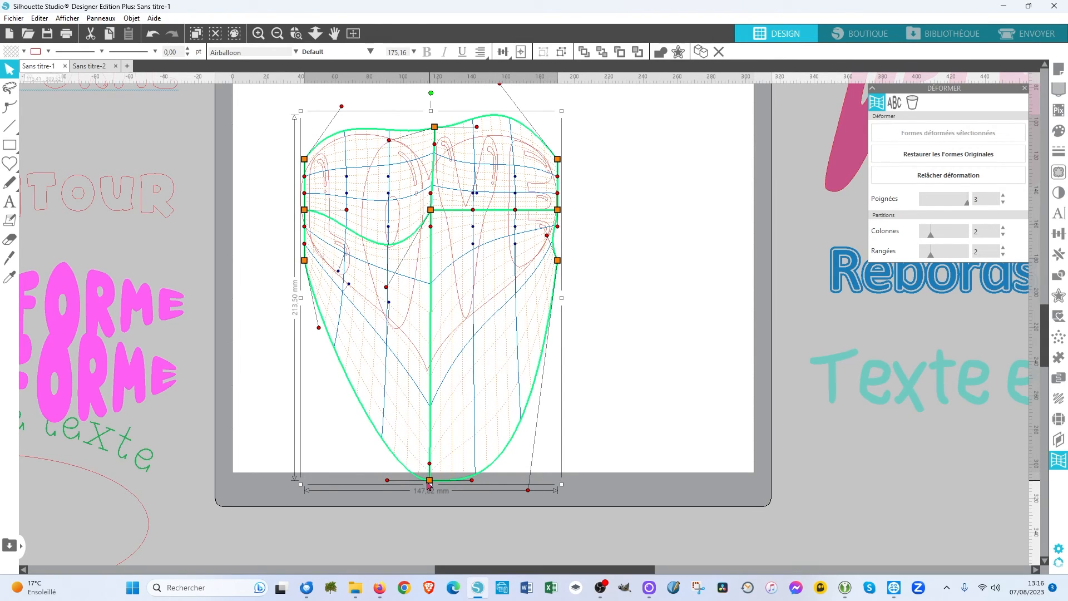
Nudge the inner handle in the warp's lower left cell upward and release the LOVE deformation.
left_click(389, 305)
left_click(390, 304)
left_click_drag(390, 305, 393, 282)
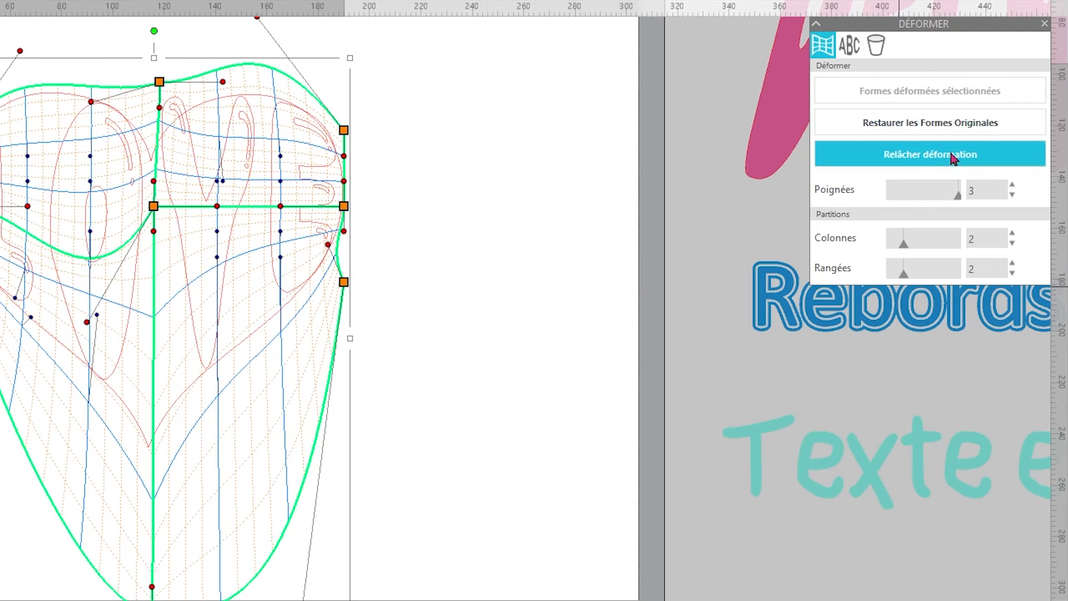
left_click(950, 158)
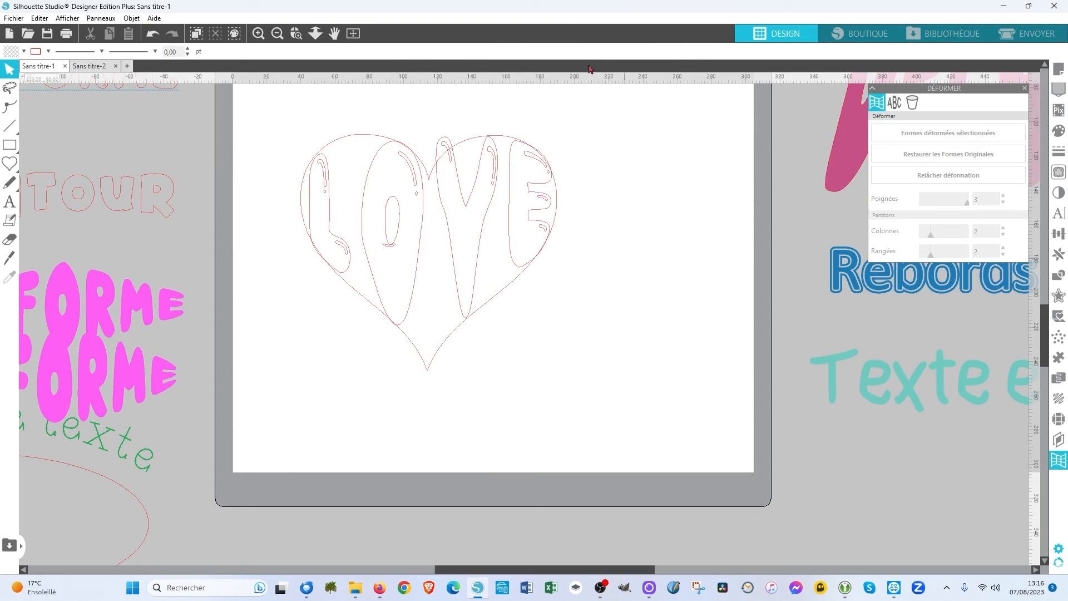
Fill the heart with red and send it behind the LOVE letters.
left_click(489, 306)
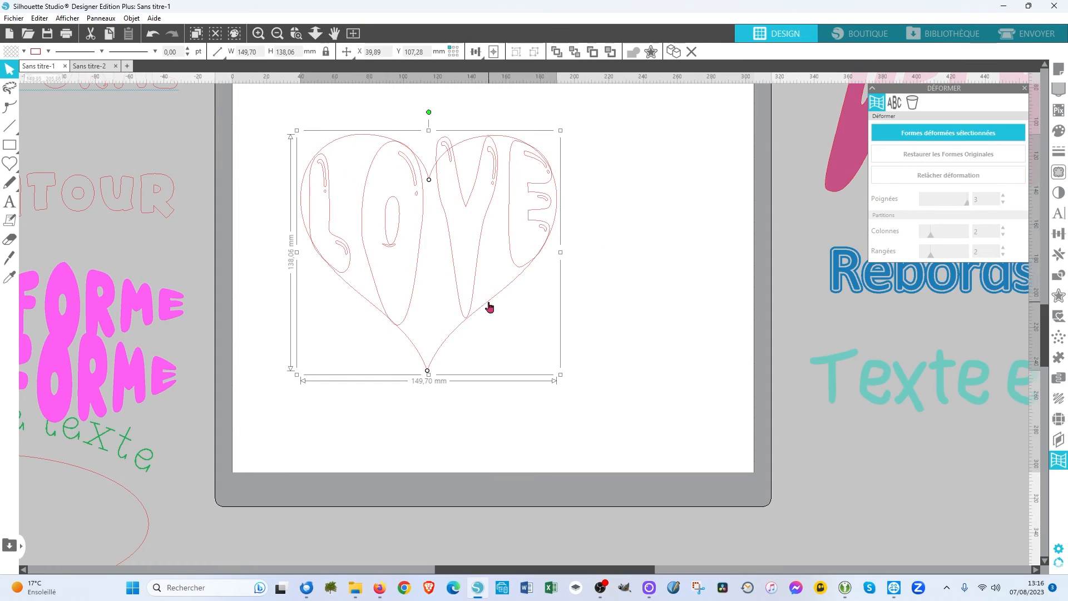
left_click(24, 51)
left_click(31, 68)
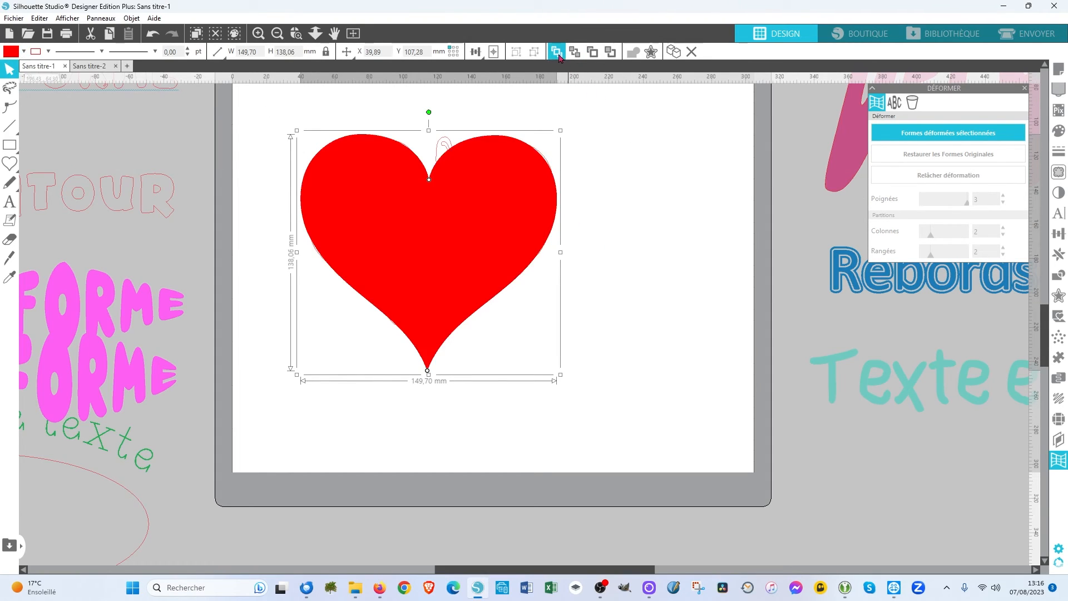
left_click(574, 51)
Fill the four LOVE letters with light grey and combine them into a single object.
left_click_drag(579, 418, 579, 419)
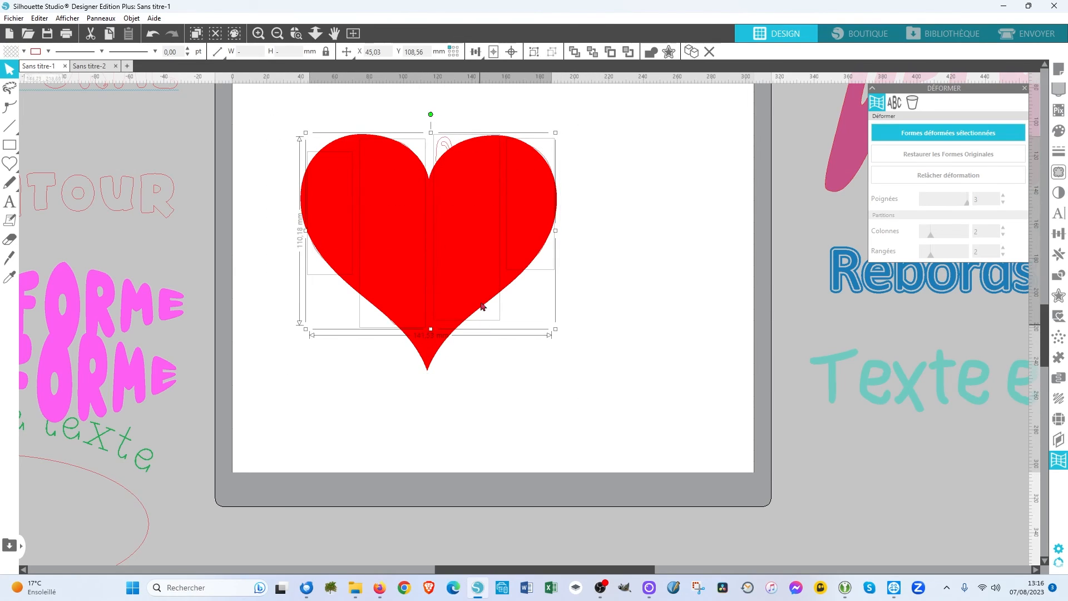
left_click(24, 52)
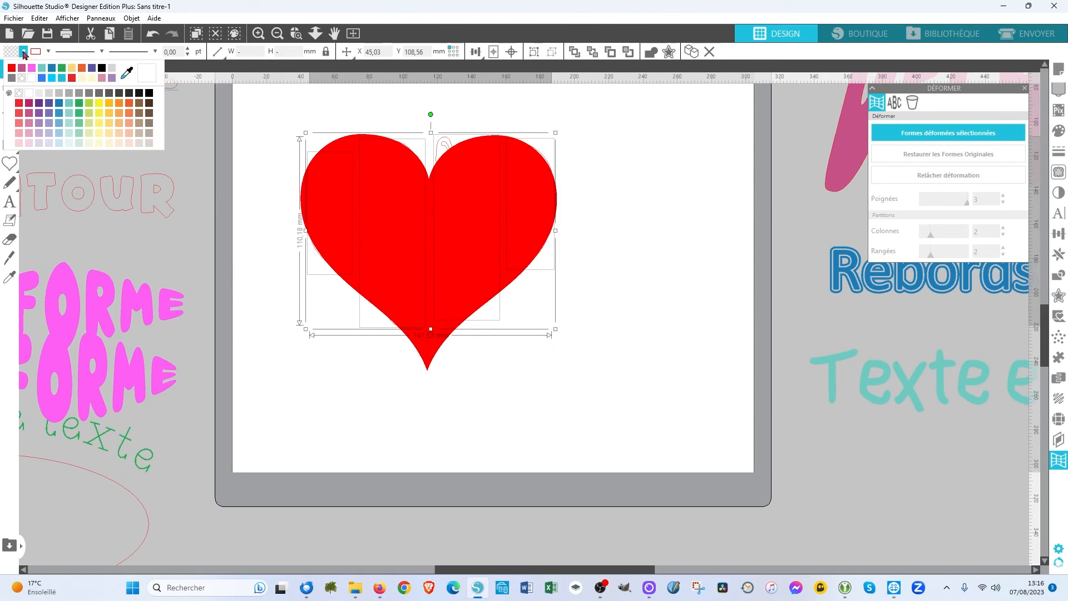
left_click(113, 68)
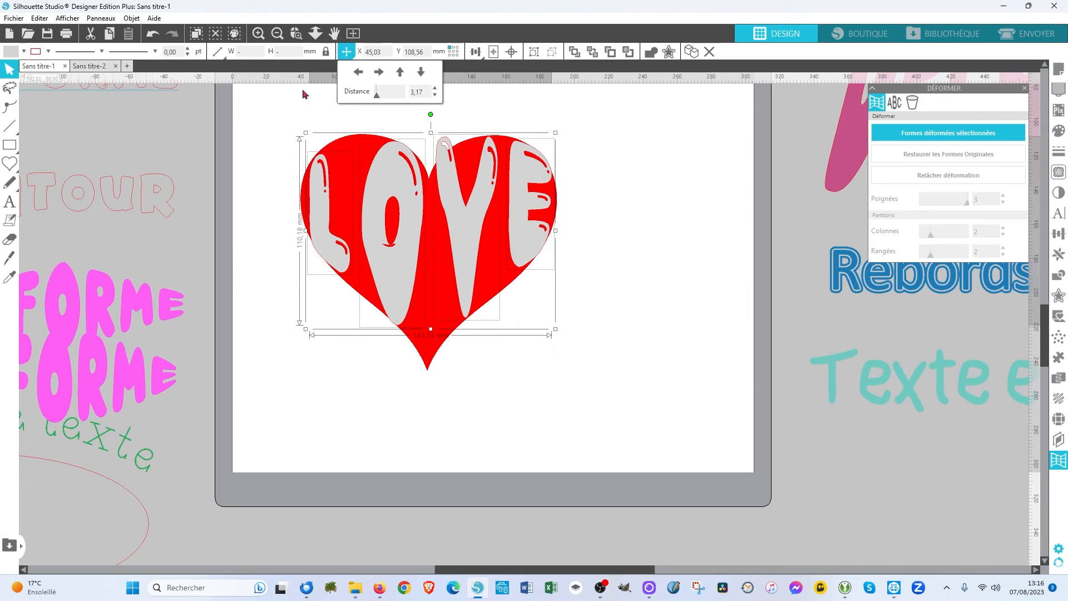
right_click(600, 245)
left_click(681, 455)
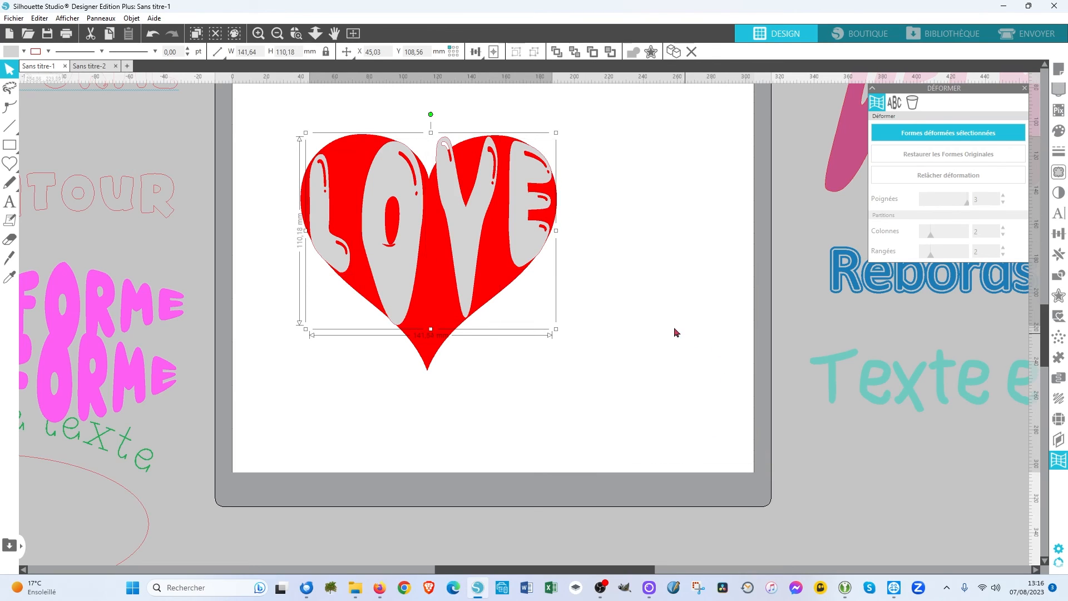
Try the crop operation on the heart and LOVE letters, and subtract the letters from the red heart.
left_click_drag(574, 305, 376, 222)
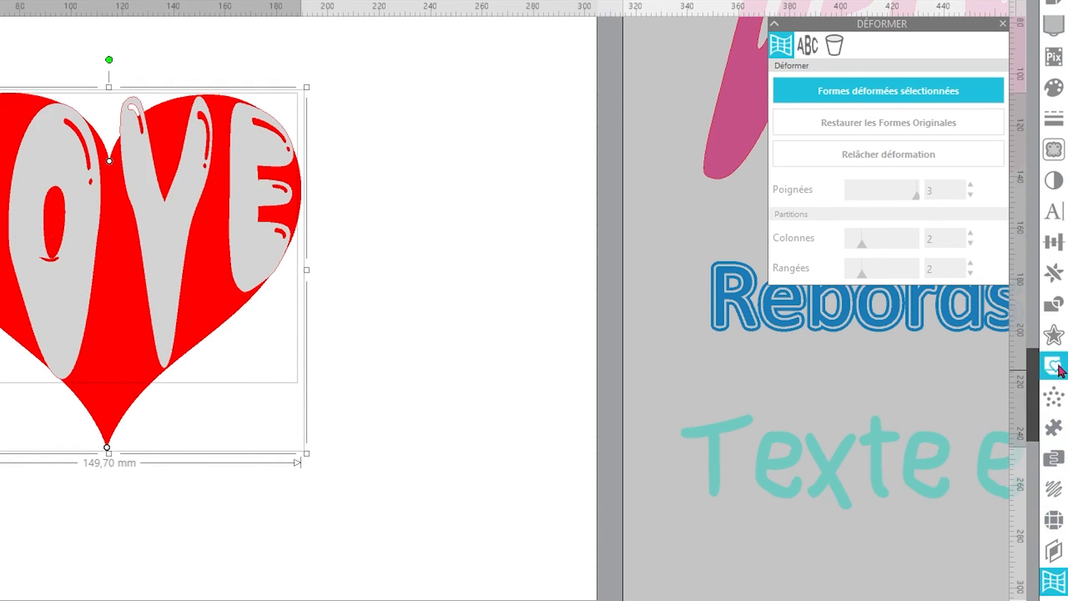
left_click(1056, 306)
left_click(948, 130)
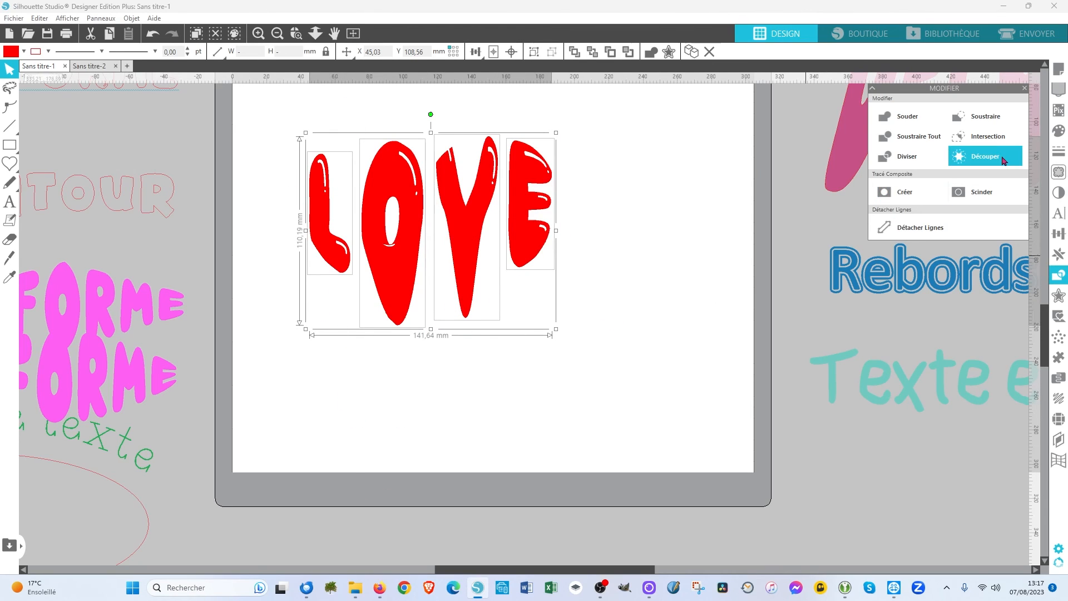
left_click(907, 192)
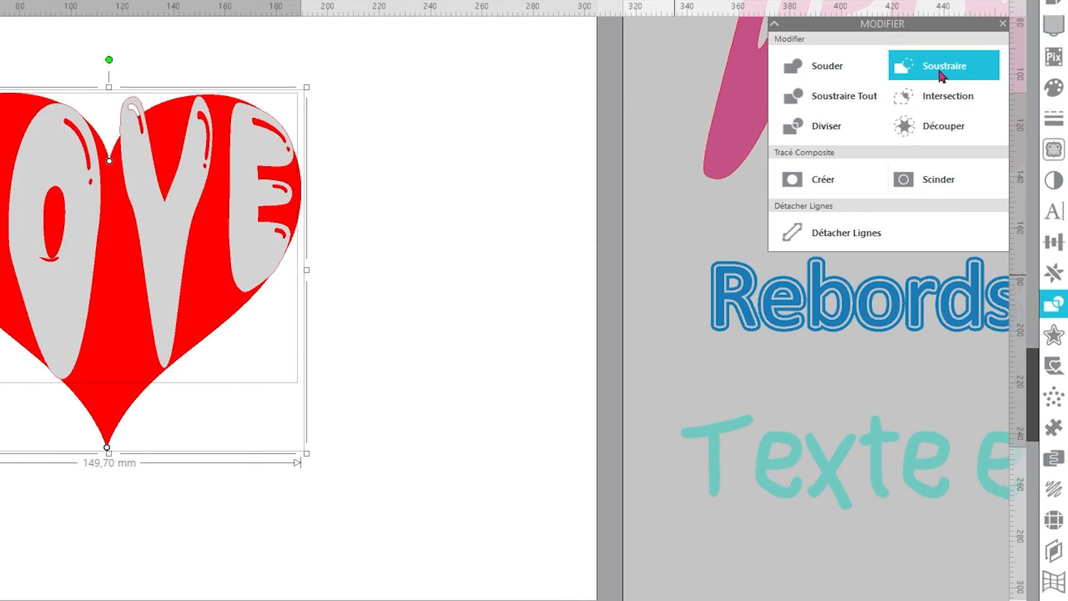
left_click(941, 76)
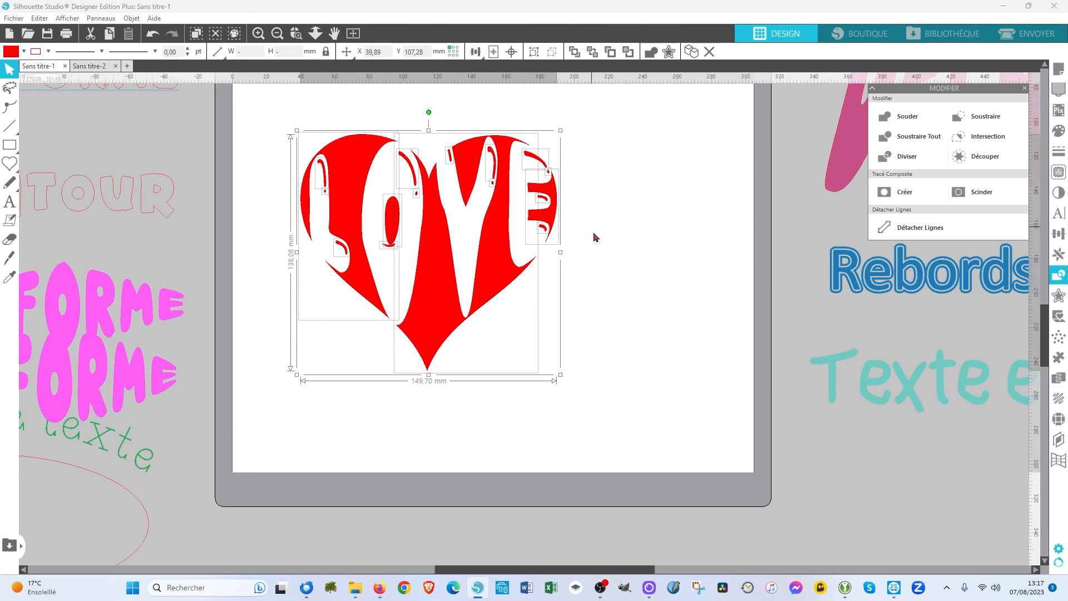
Select all the remaining red heart pieces and group them.
left_click(594, 237)
left_click_drag(572, 108, 269, 372)
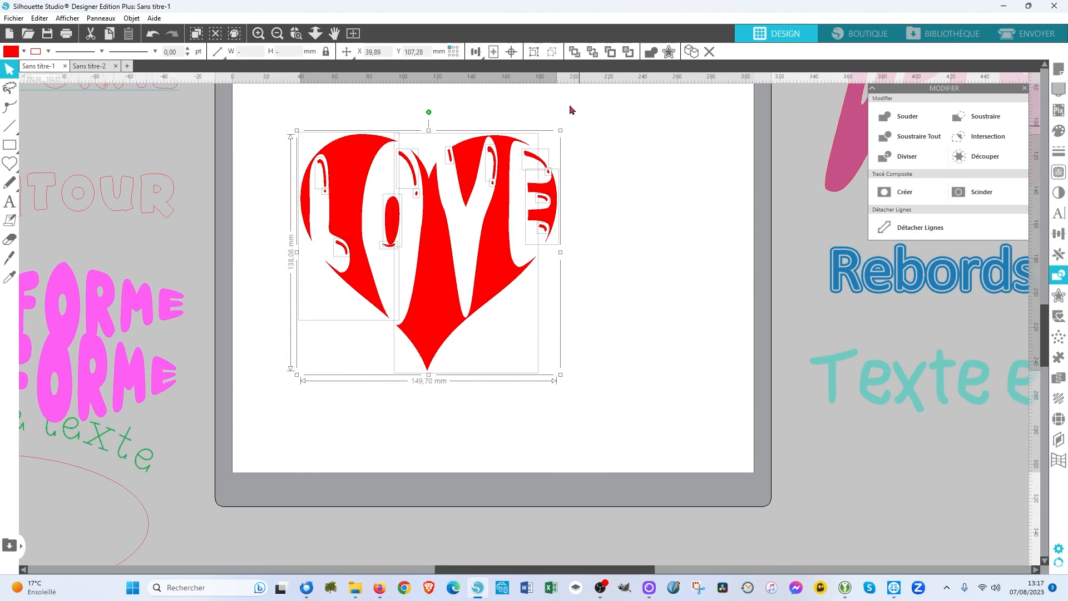
key("ctrl+g")
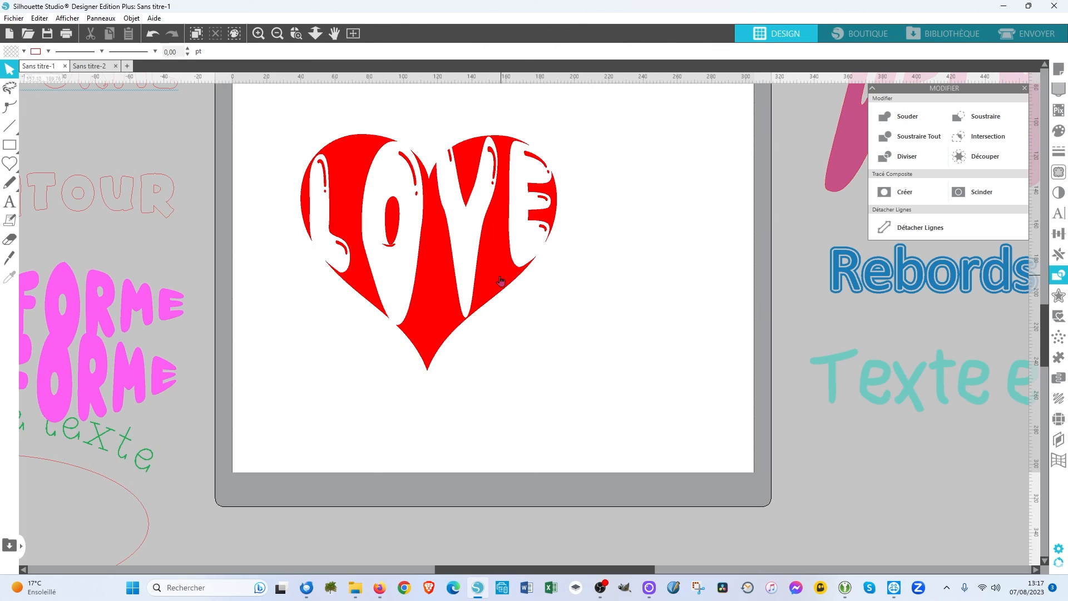
left_click_drag(501, 283, 787, 479)
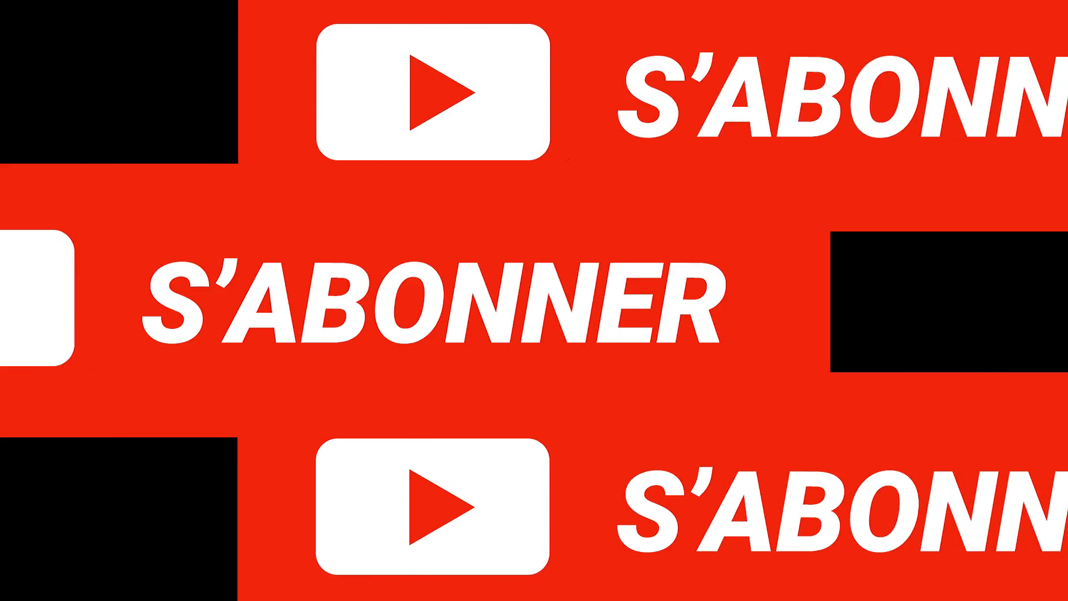